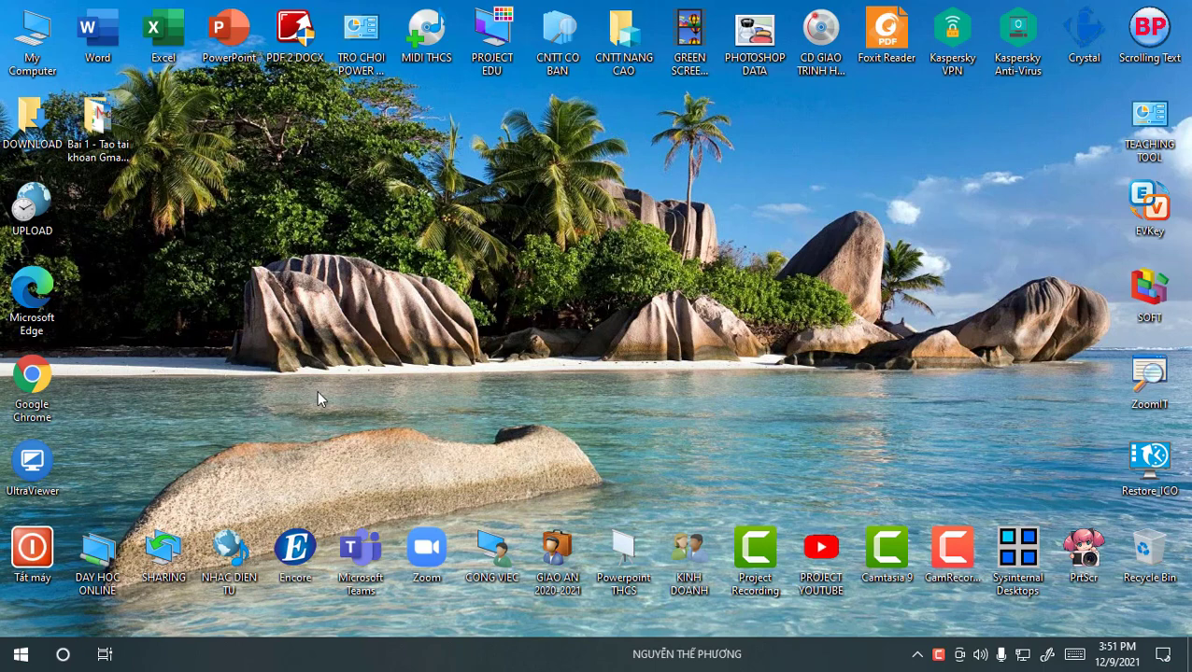
Open Google Chrome, close the duplicate Google tab and maximize the browser window.
double_click(44, 392)
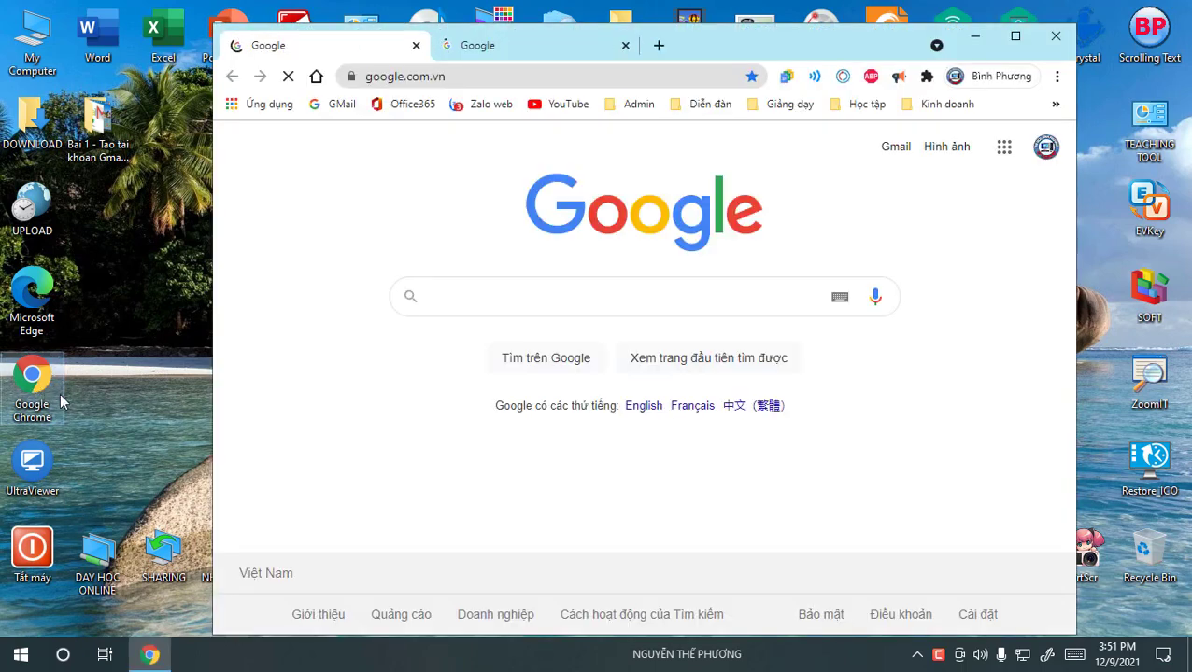
click(626, 45)
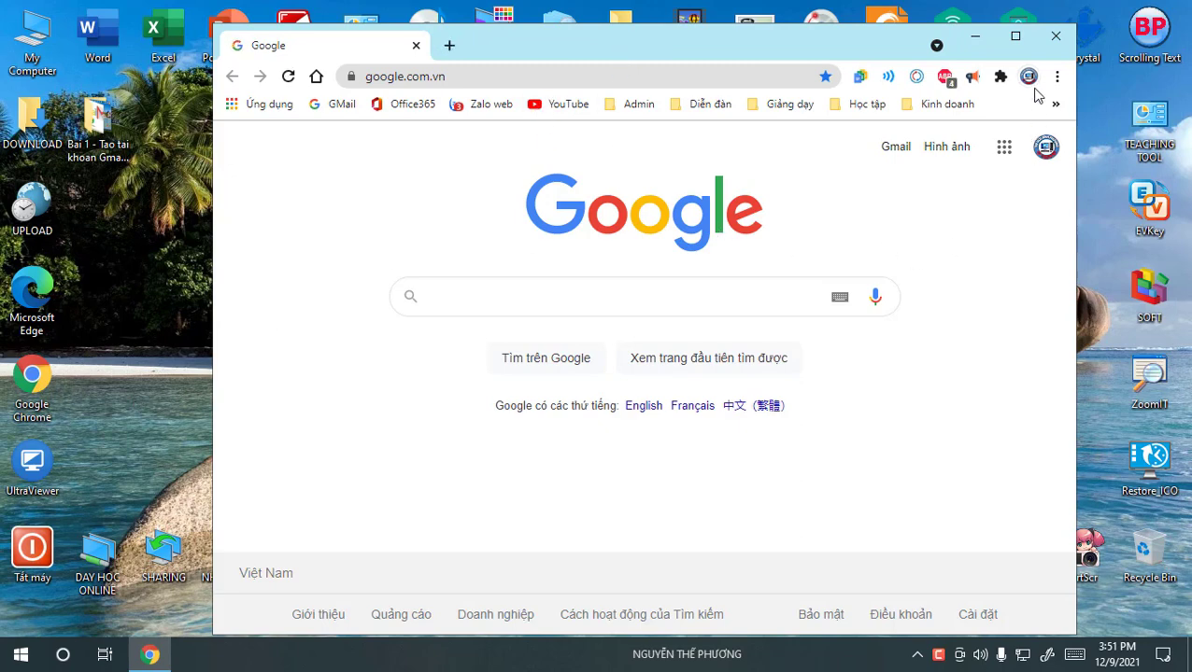
click(1015, 37)
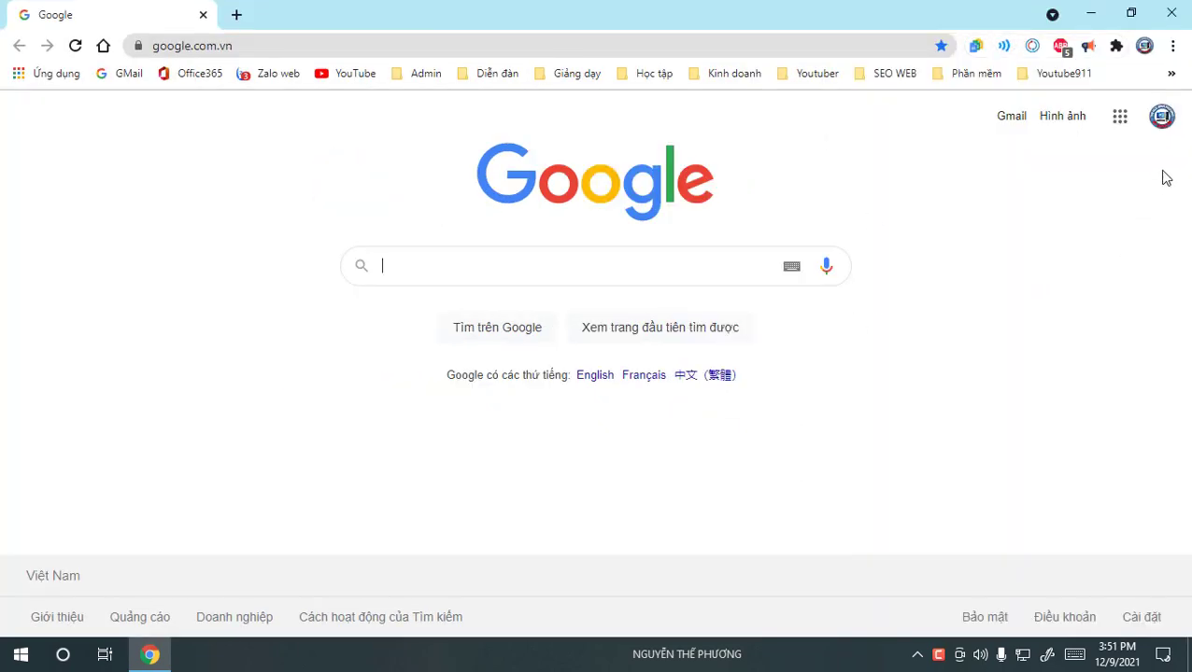
Check the signed-in Google accounts and open YouTube from the Google apps.
click(1162, 116)
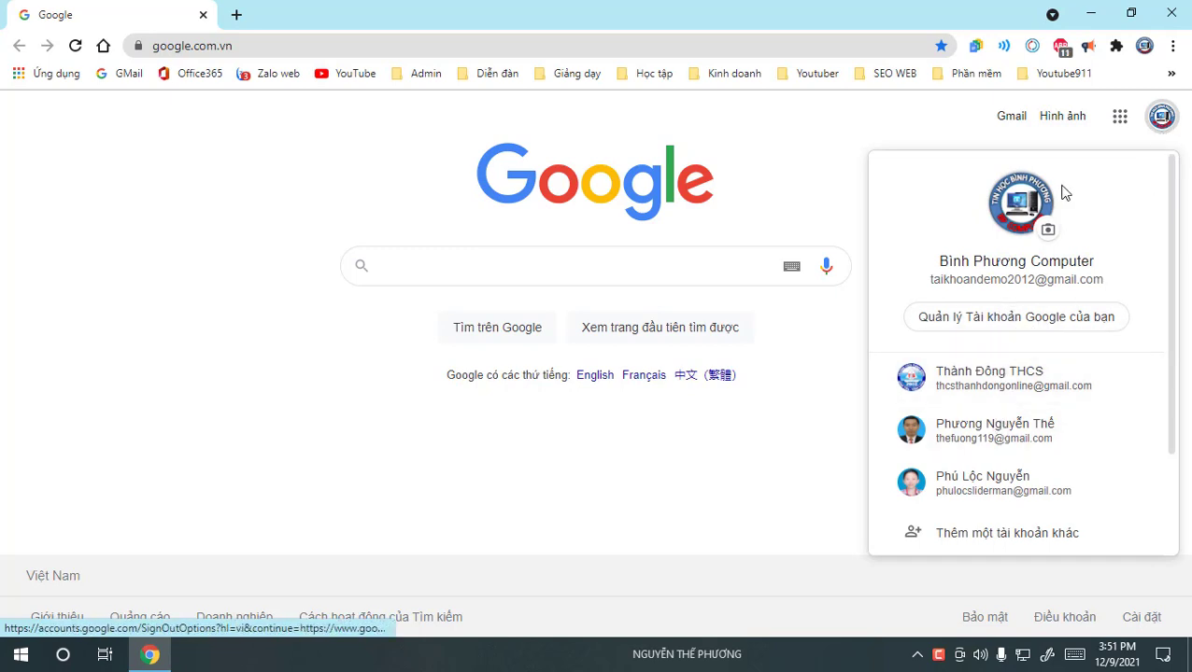
click(891, 107)
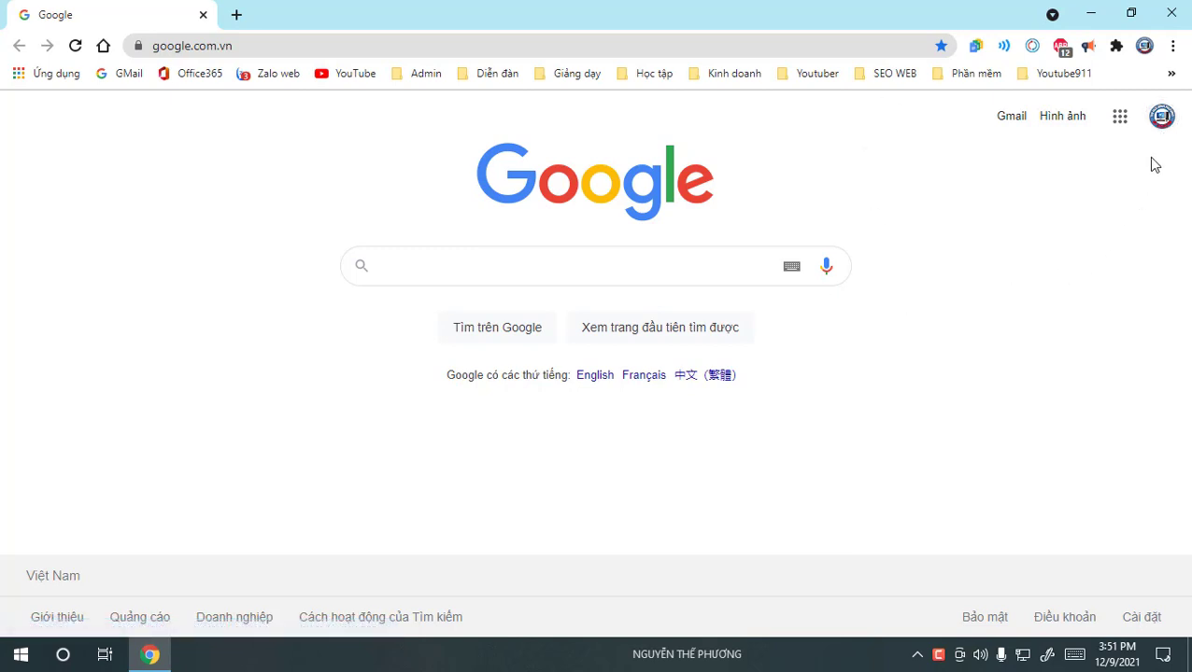
click(1121, 121)
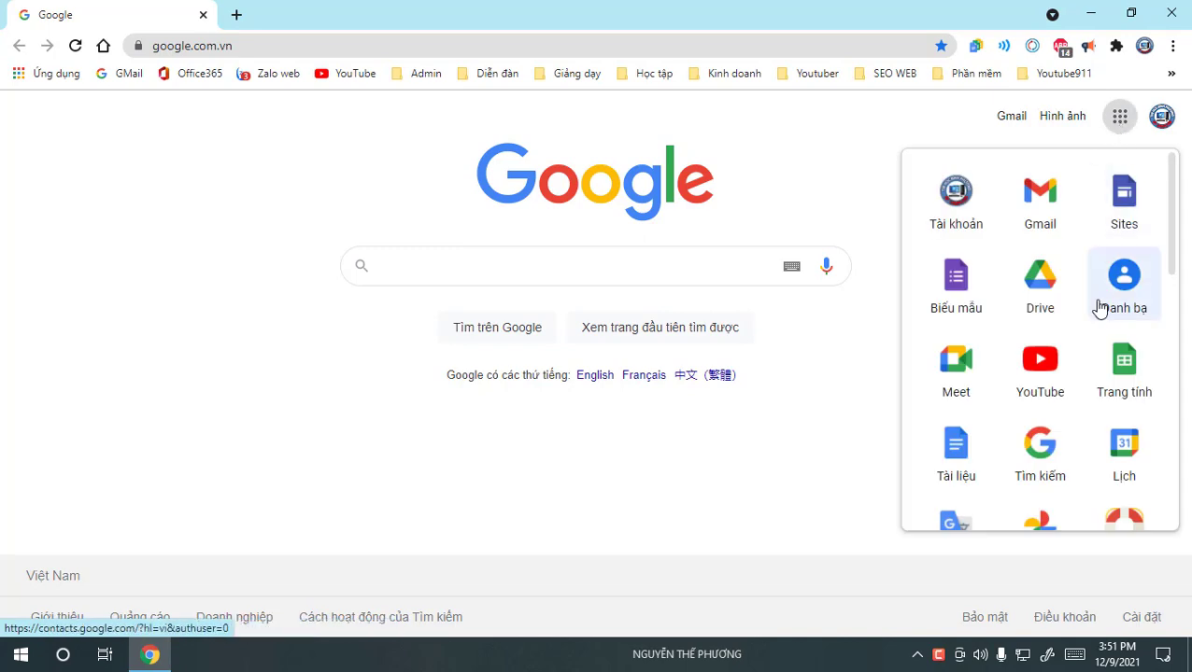
click(1040, 364)
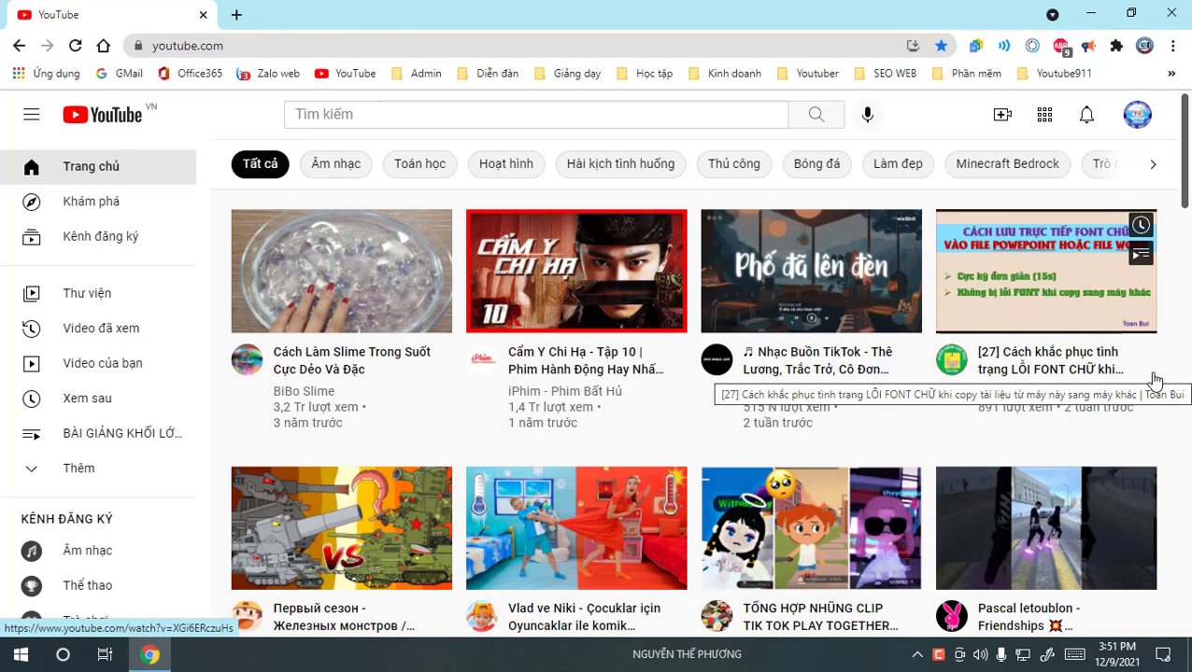
Switch the YouTube account to the Bình Phương Computer channel.
click(1138, 118)
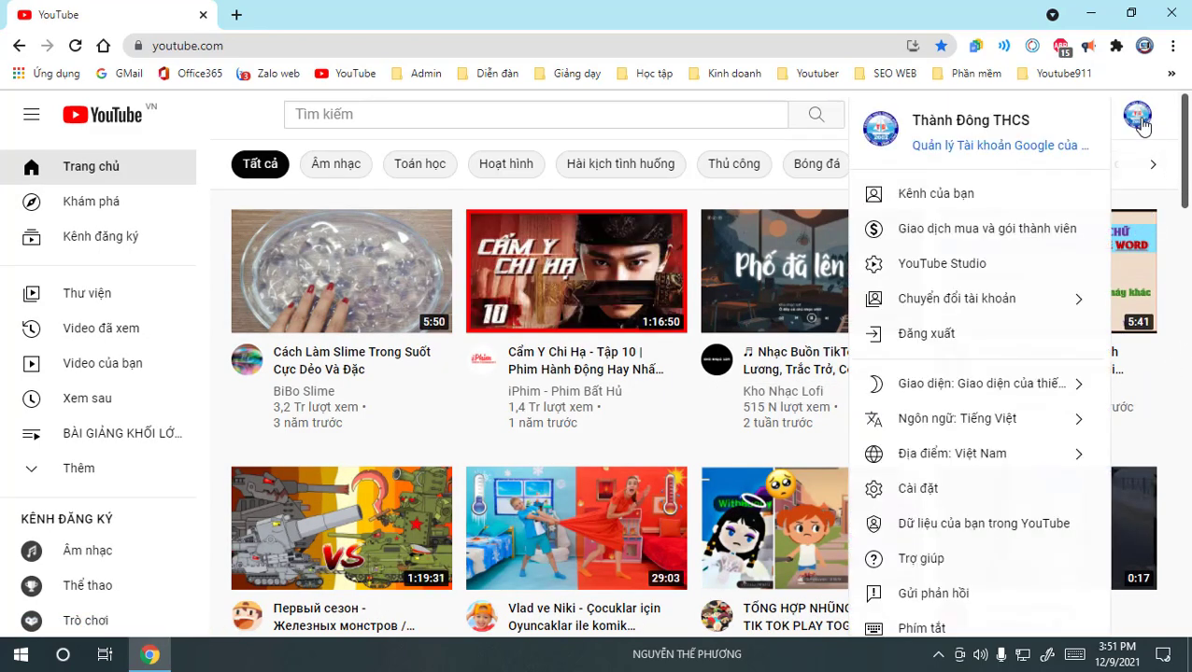
click(1046, 311)
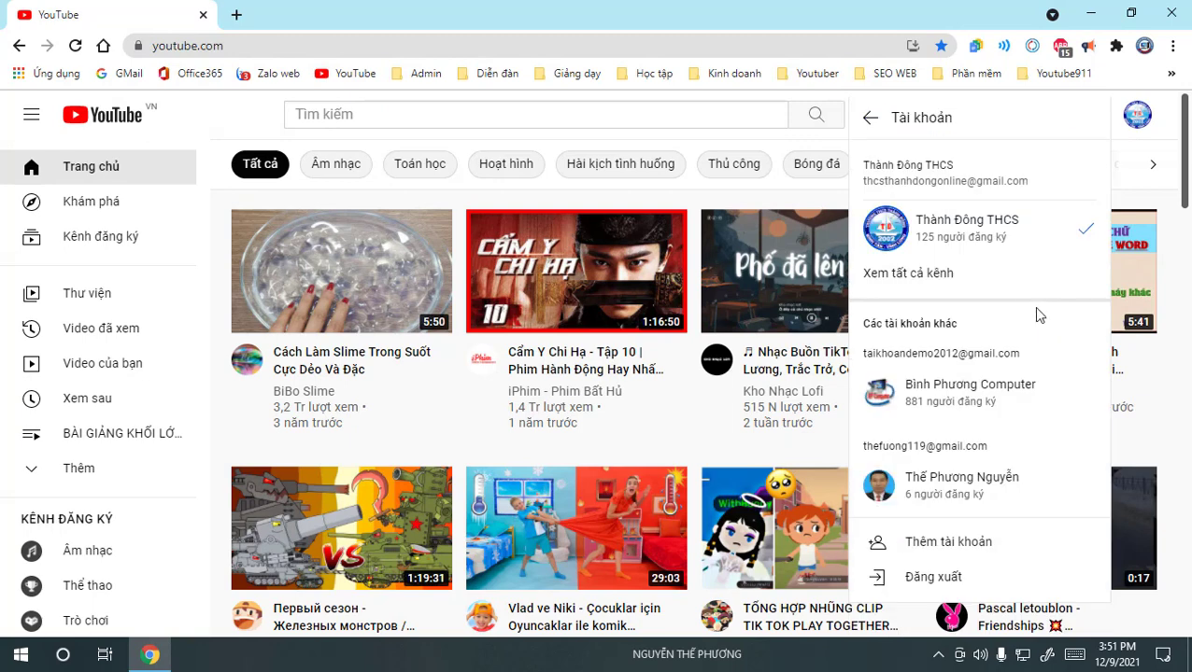
click(964, 402)
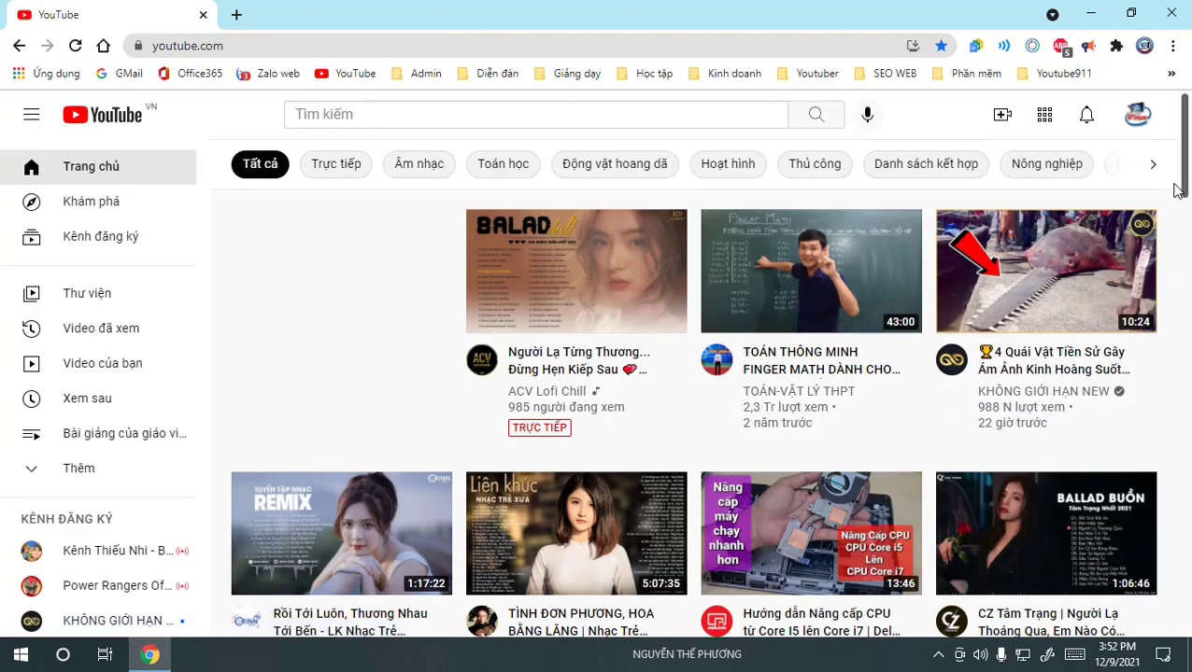
Open YouTube Studio for the channel and show its content page (Nội dung).
click(1132, 125)
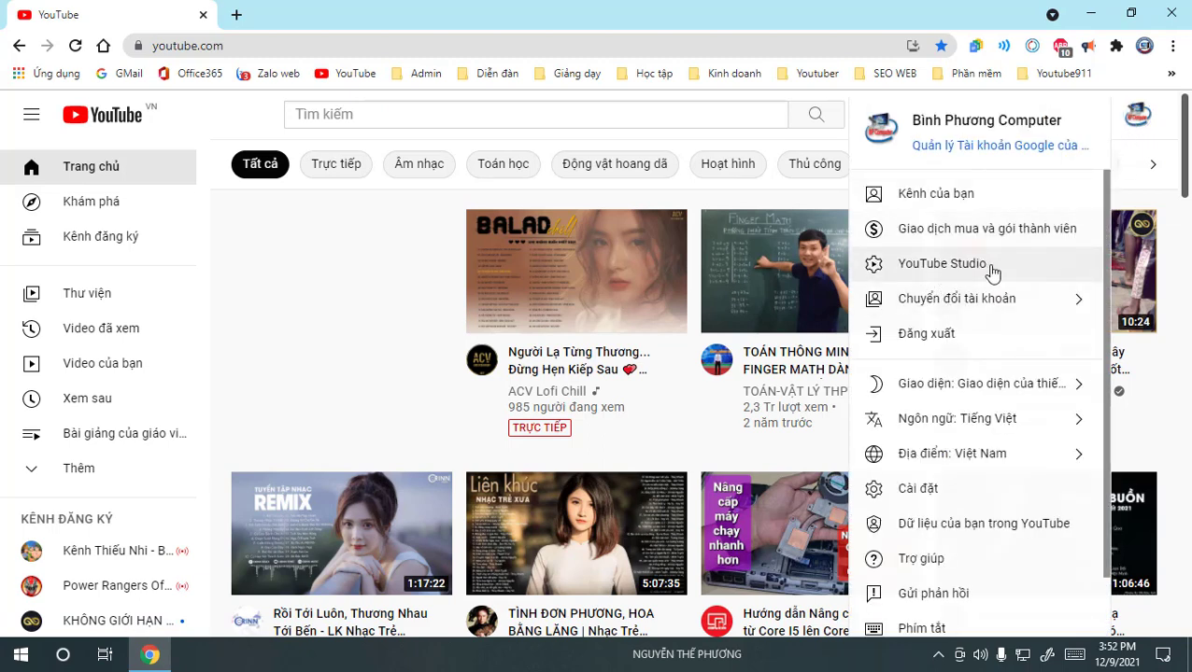
click(959, 276)
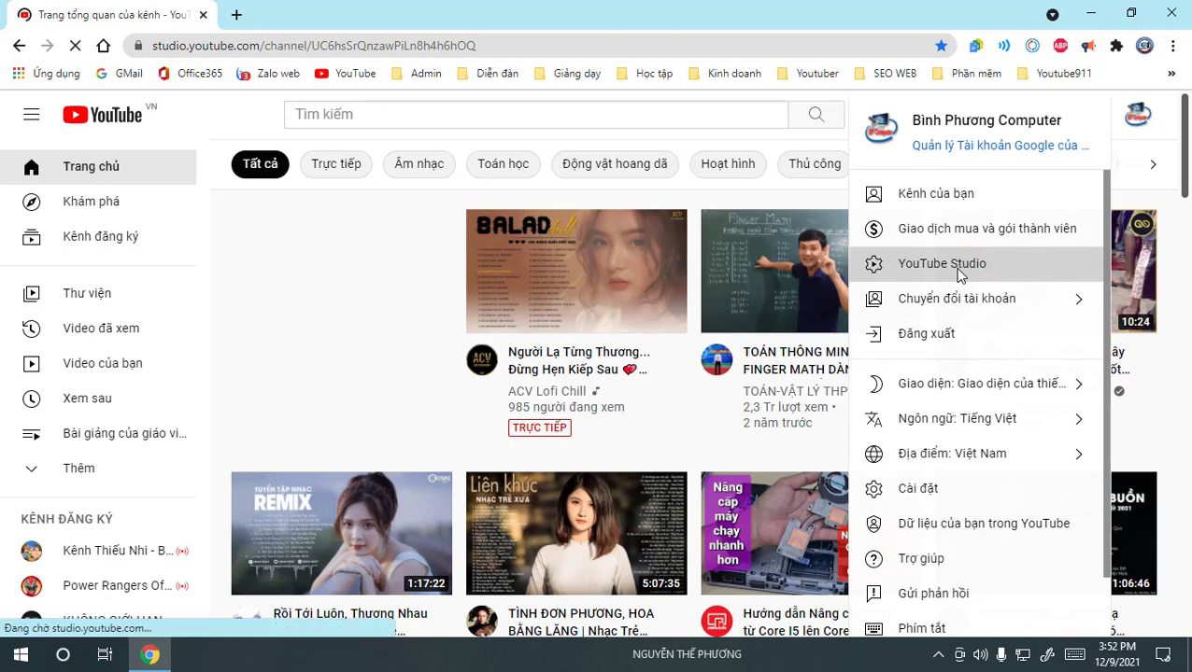
click(99, 402)
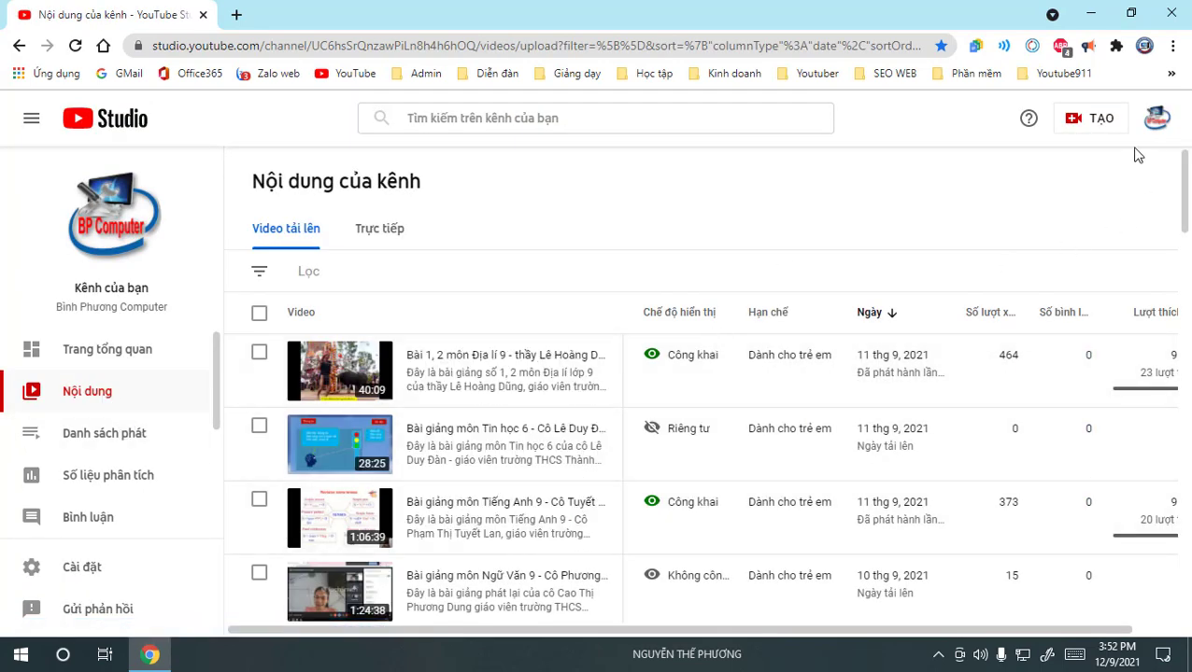
Start a new video upload (Tải video lên) and bring up the file chooser.
click(1090, 129)
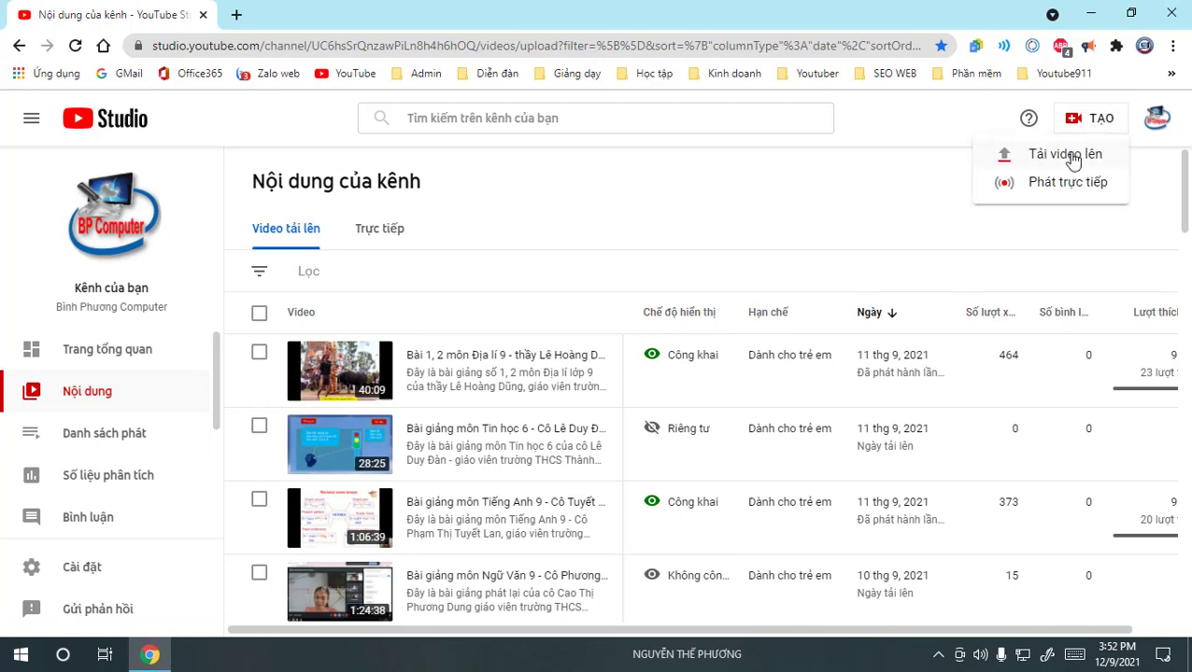
click(1069, 157)
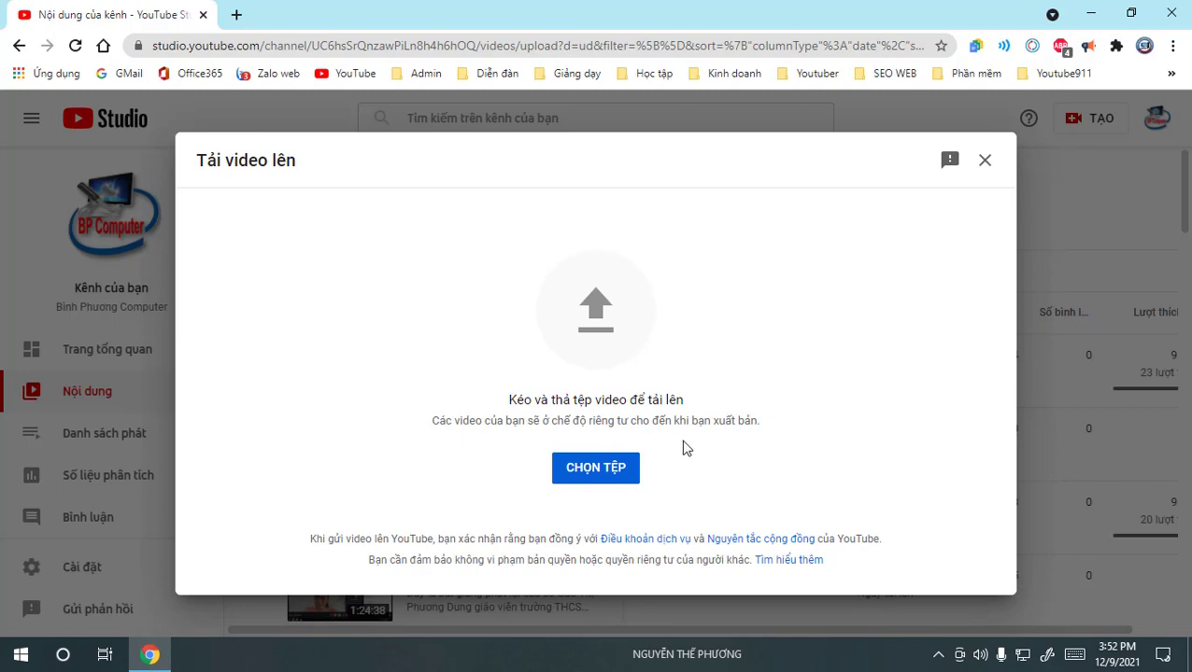
click(615, 477)
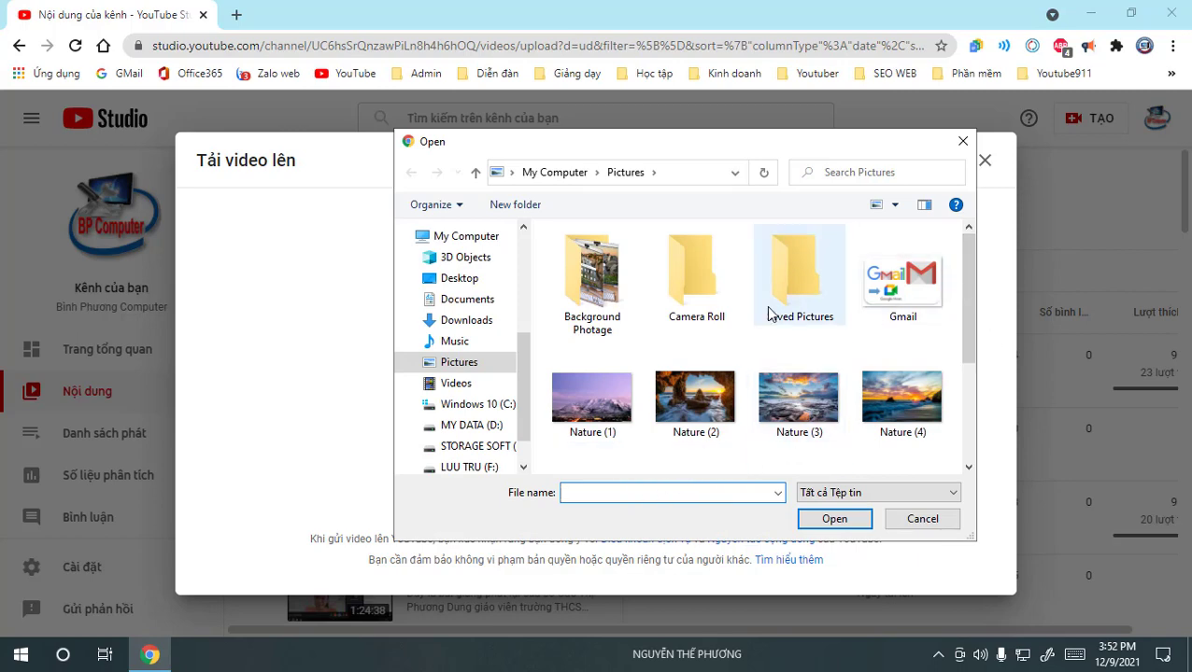
Upload the video "Bai 1 - Tao tai khoan Gmail de su dung Google Meet" from its folder on the Desktop.
click(472, 282)
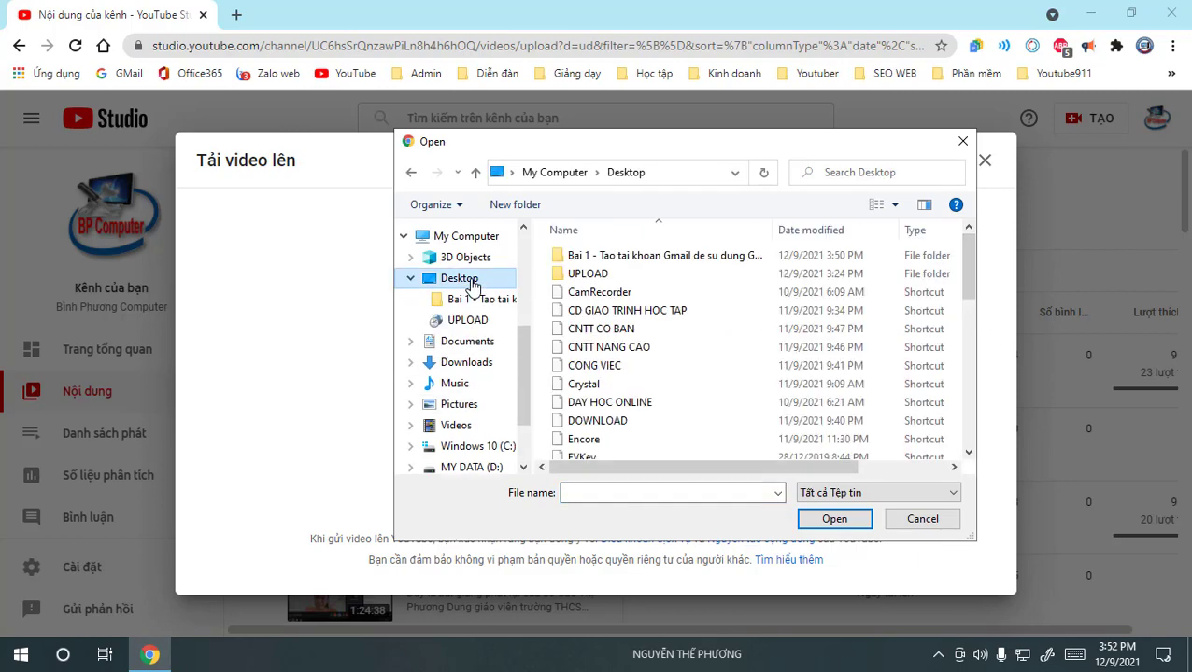
double_click(709, 262)
click(631, 346)
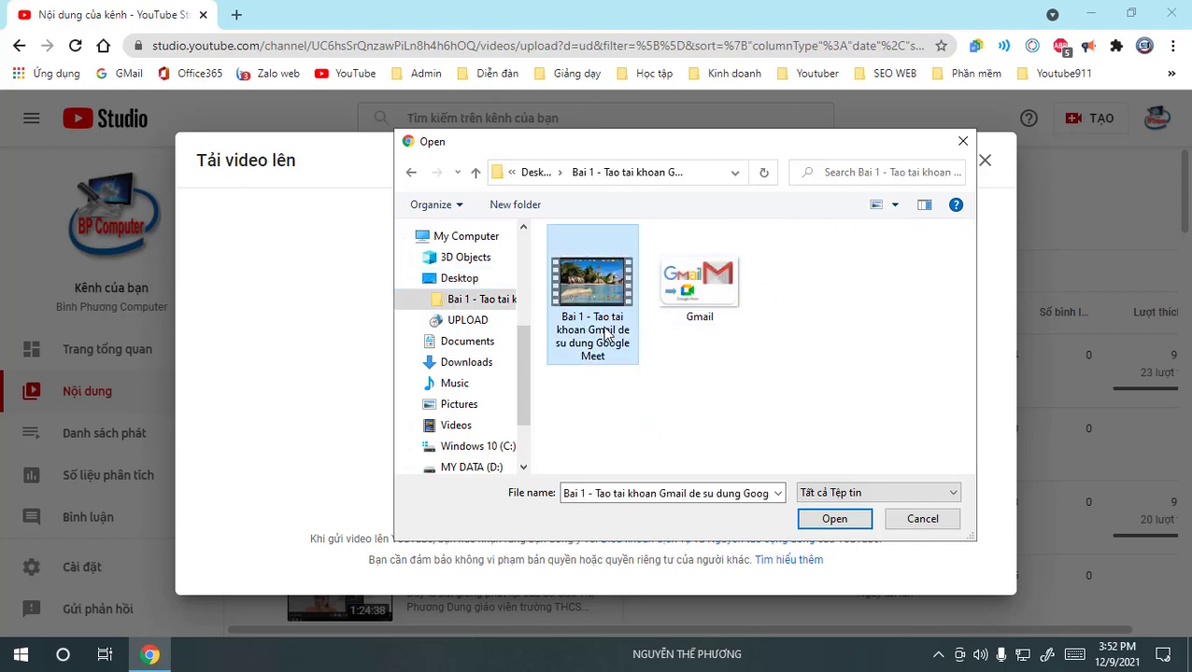
click(703, 327)
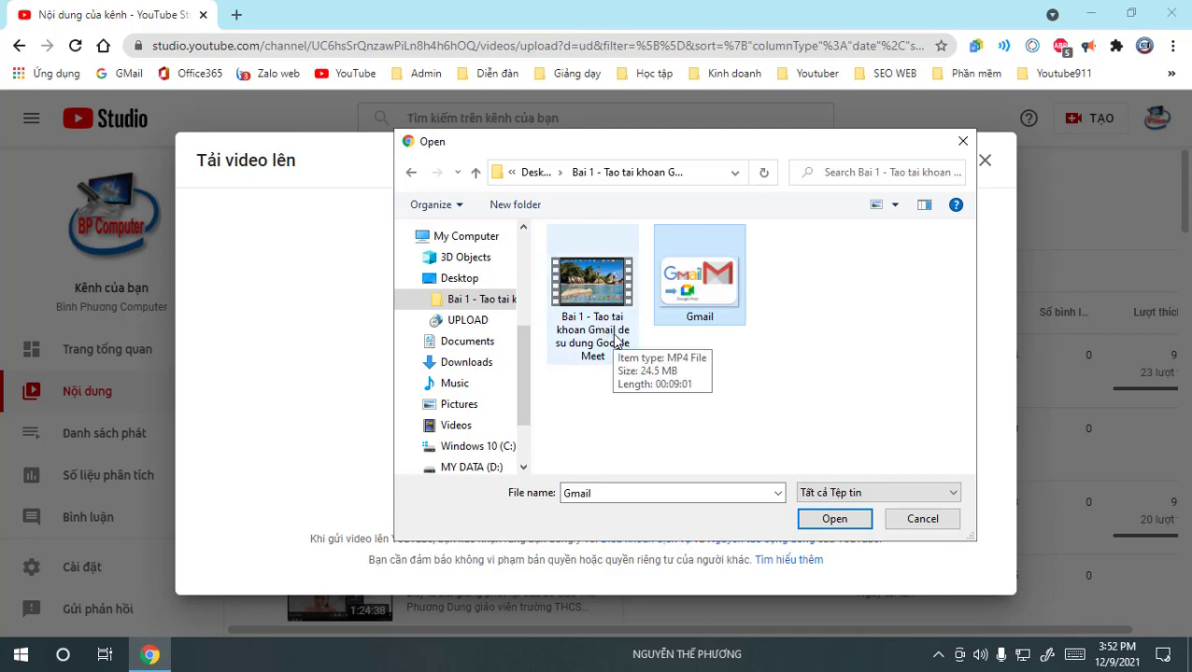
ctrl+click(692, 312)
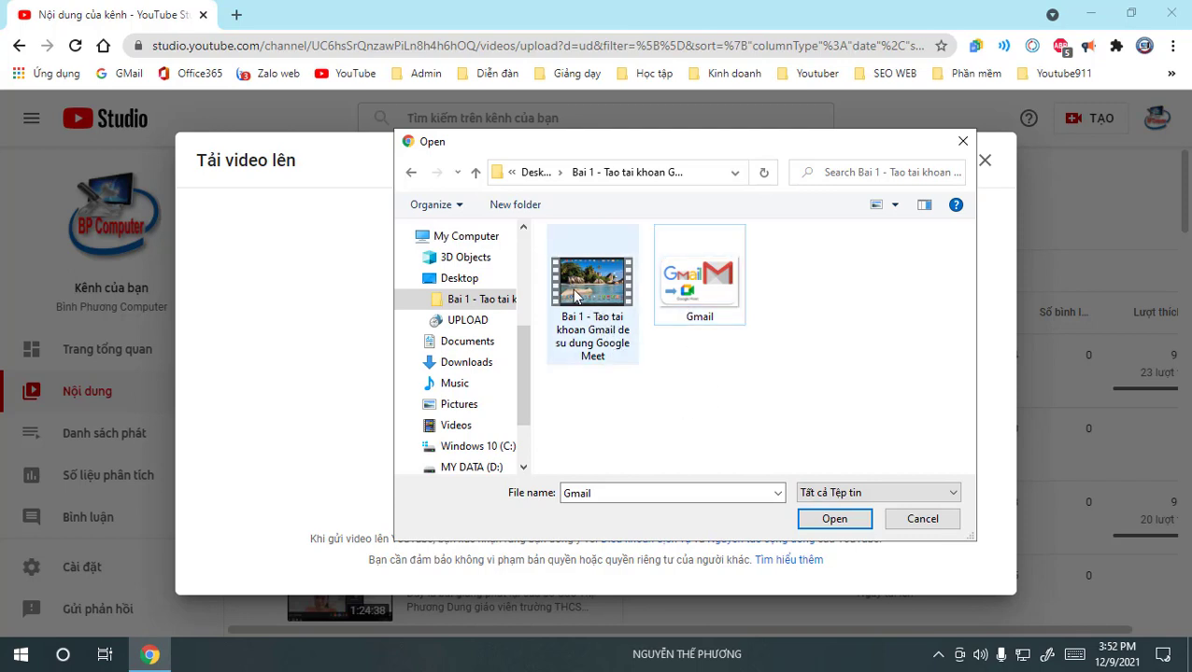
click(707, 297)
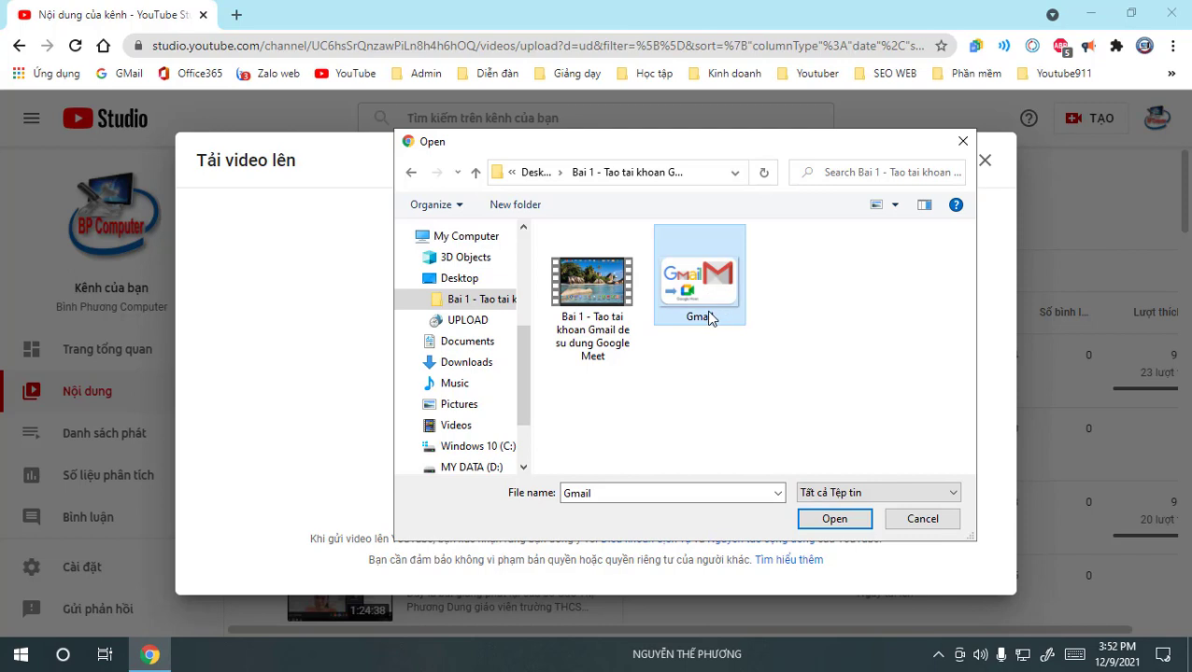
click(603, 313)
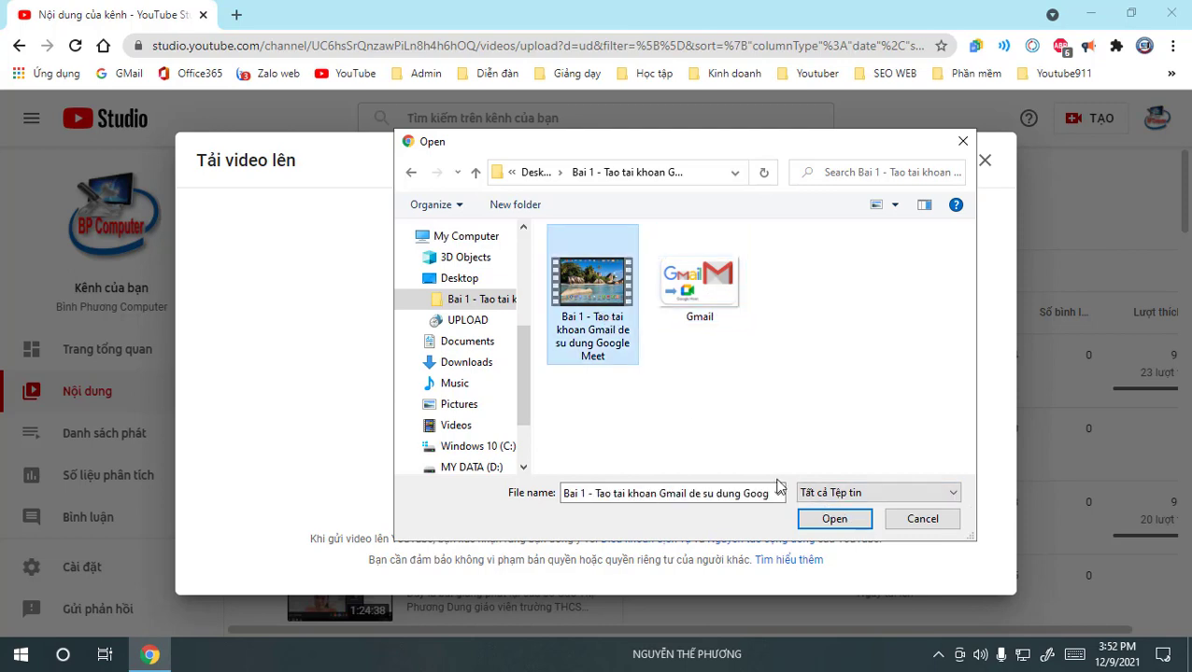
click(835, 521)
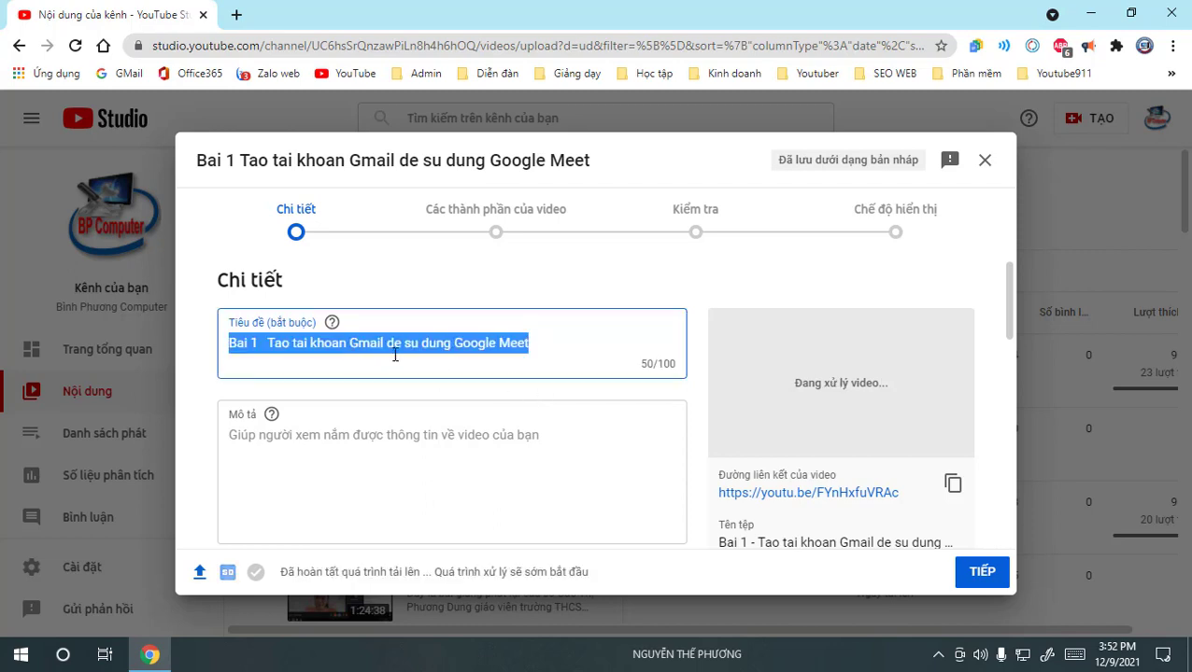
Replace the title text before "Google Meet" with "Bài 1. Hướng dẫn tạo Gmail để sử dụng".
click(481, 378)
drag(452, 347, 215, 364)
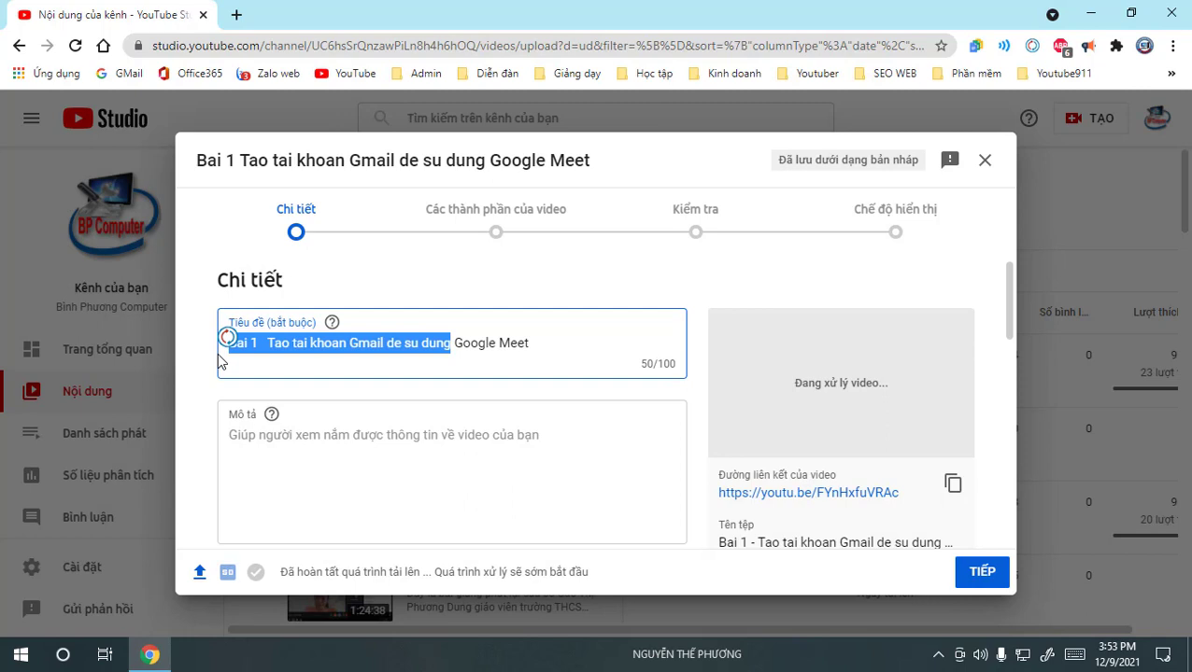
text(Bài 1)
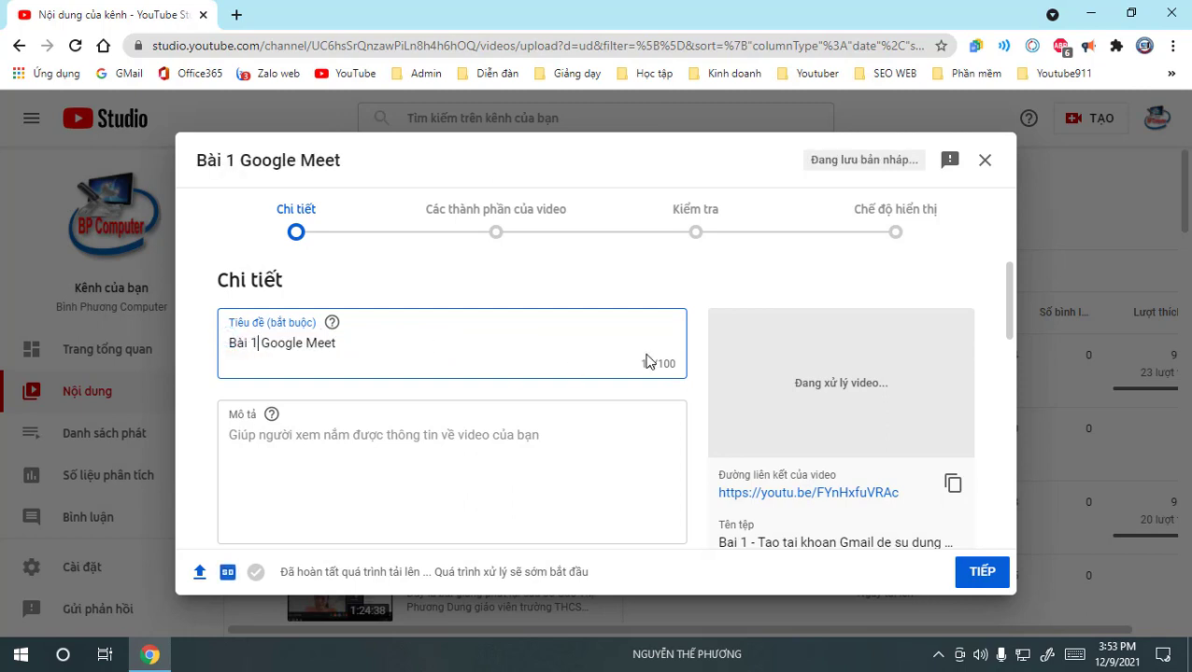
text(. H)
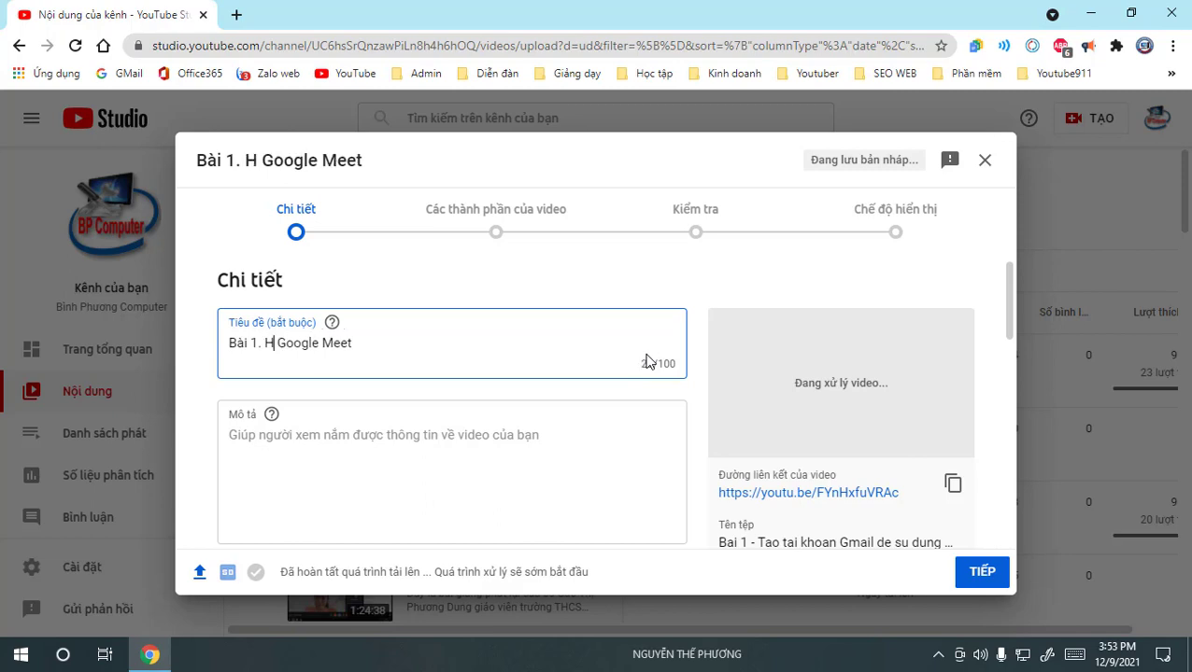
text(ướng dẫn ta)
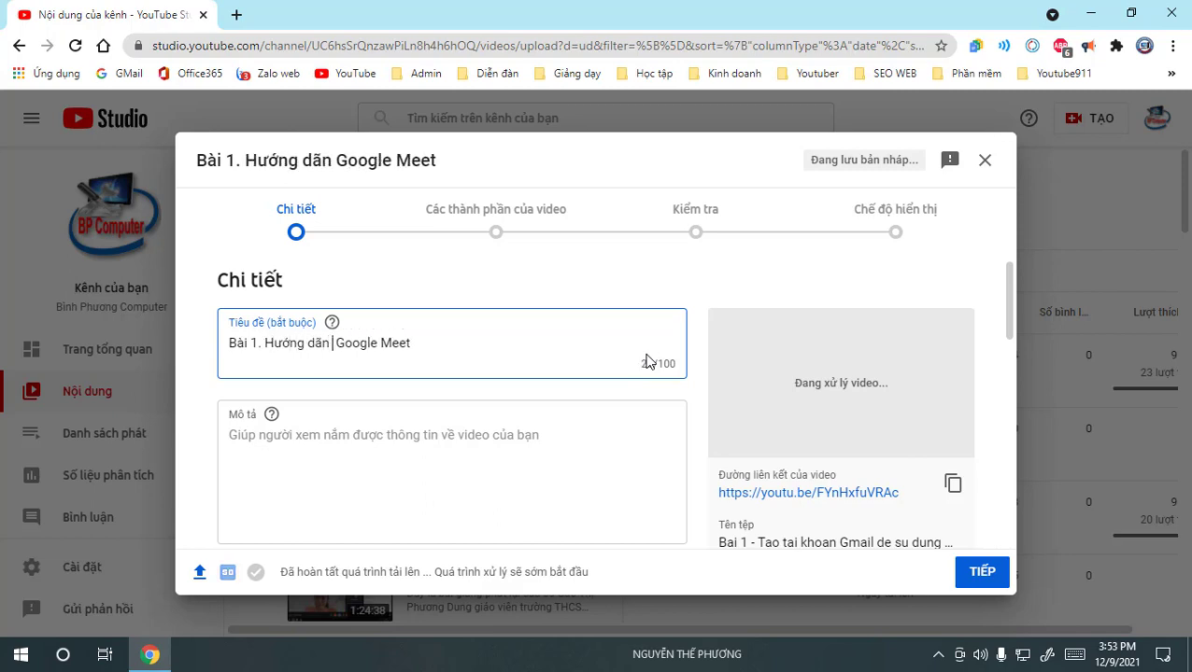
key(BackSpace)
text(ạo)
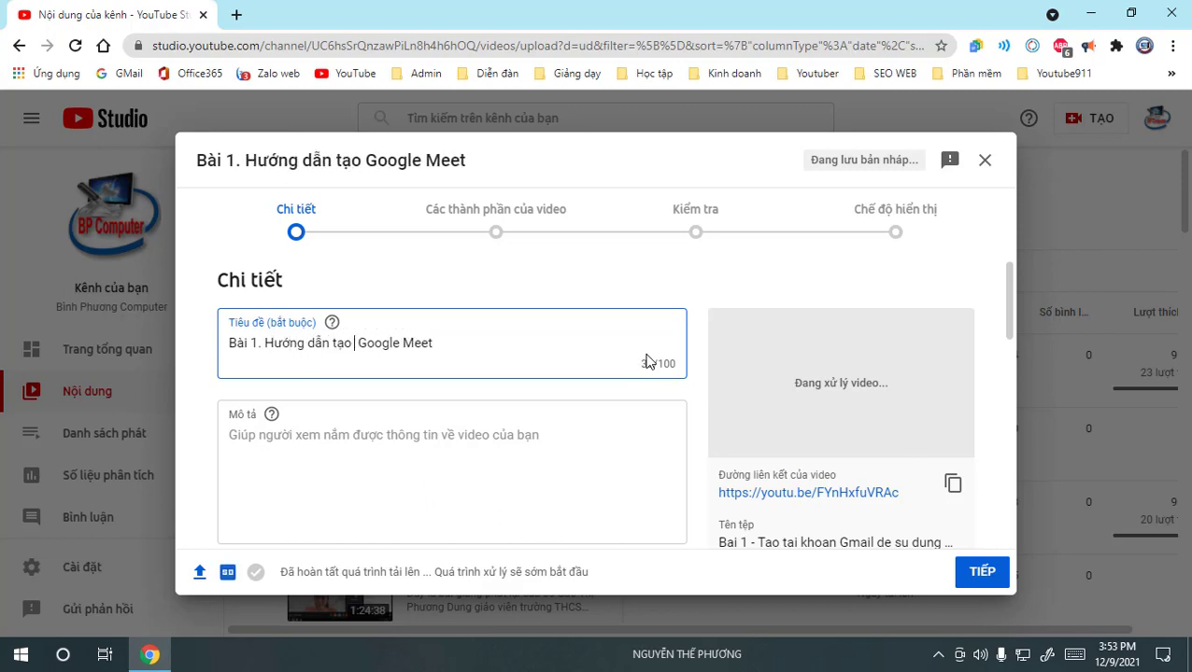
text( Gmail đê)
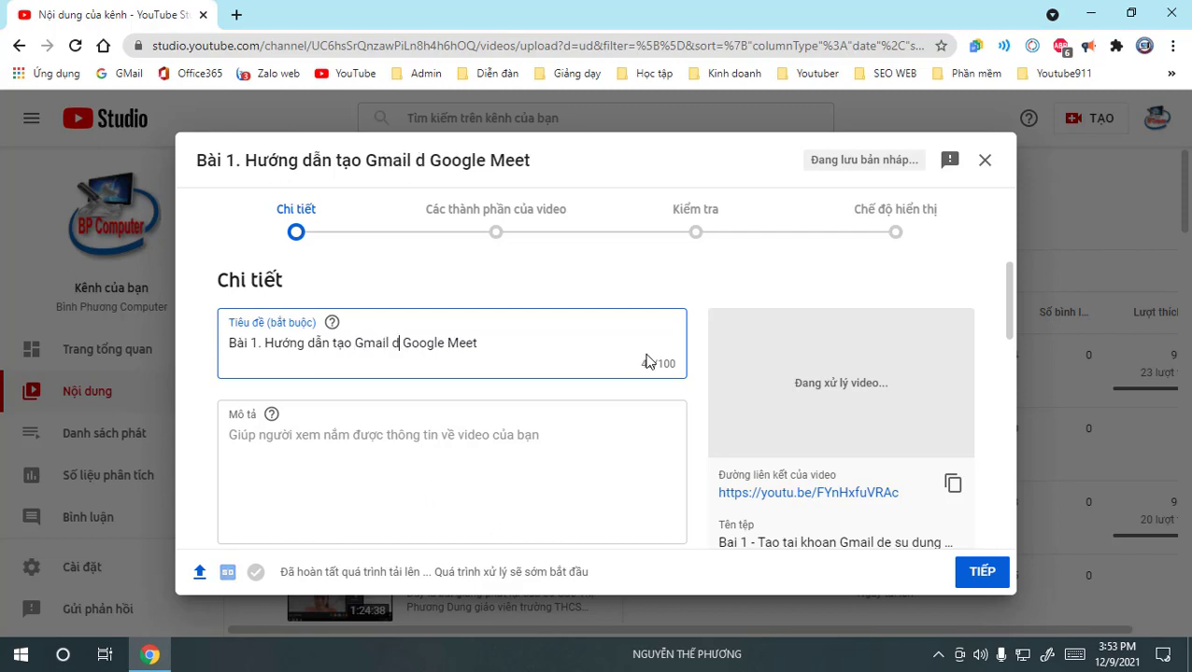
key(BackSpace)
text(ể sử d)
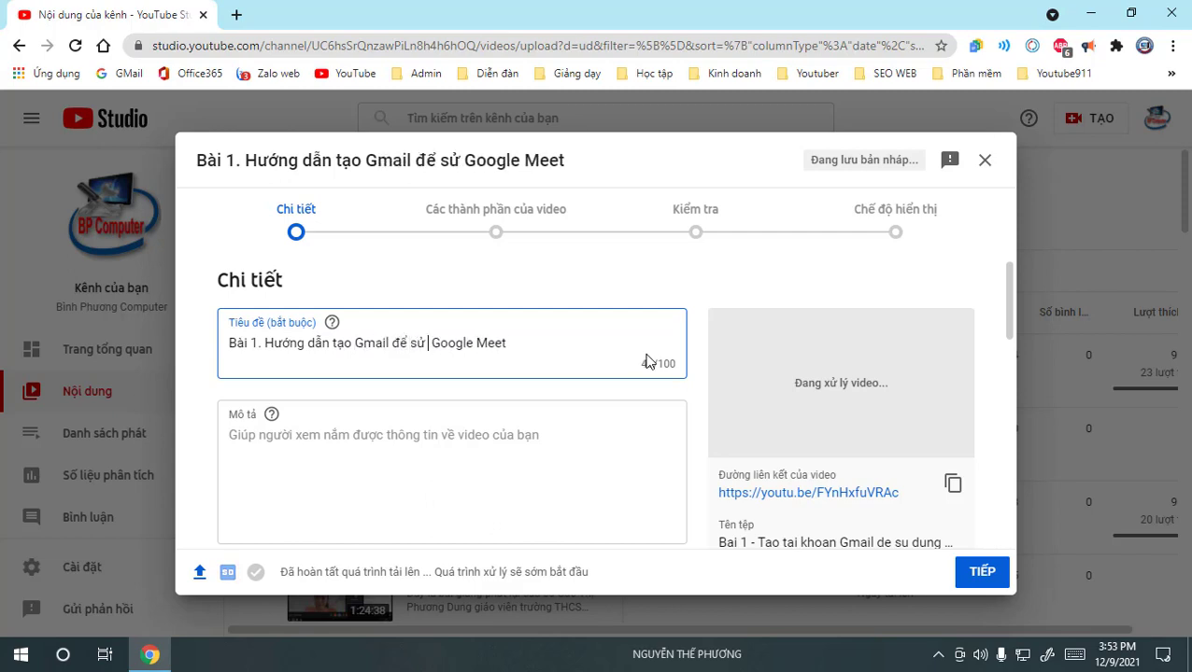
text(ung)
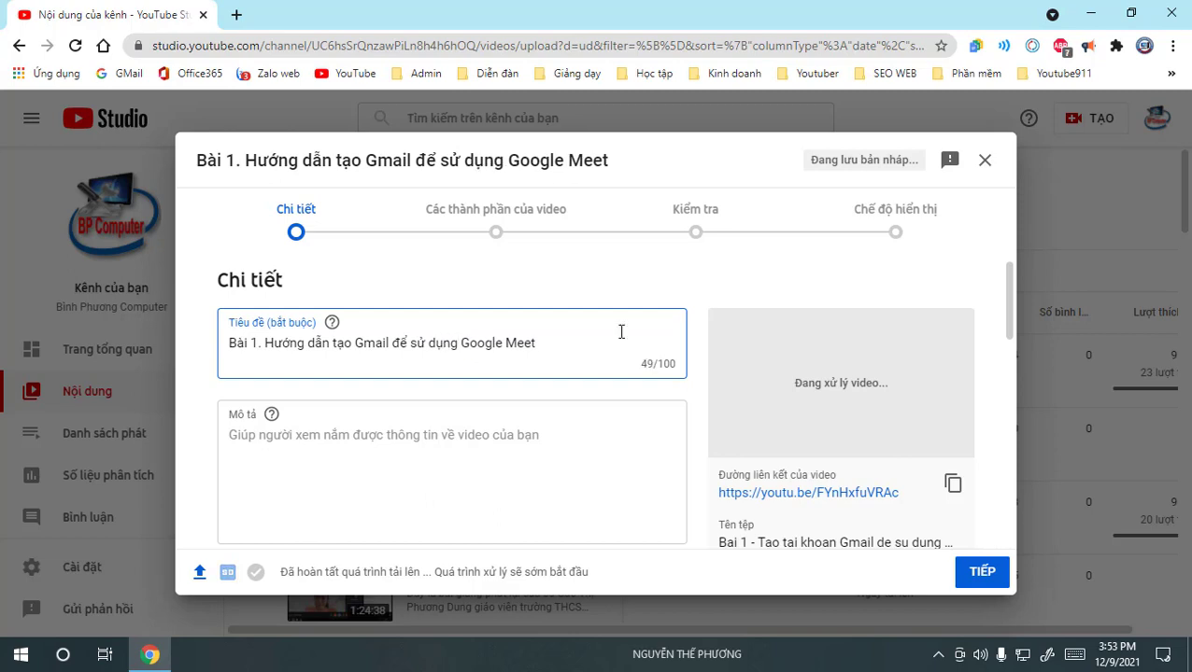
Add "cho học online" to the end of the video title.
click(590, 340)
text(cho dạy h)
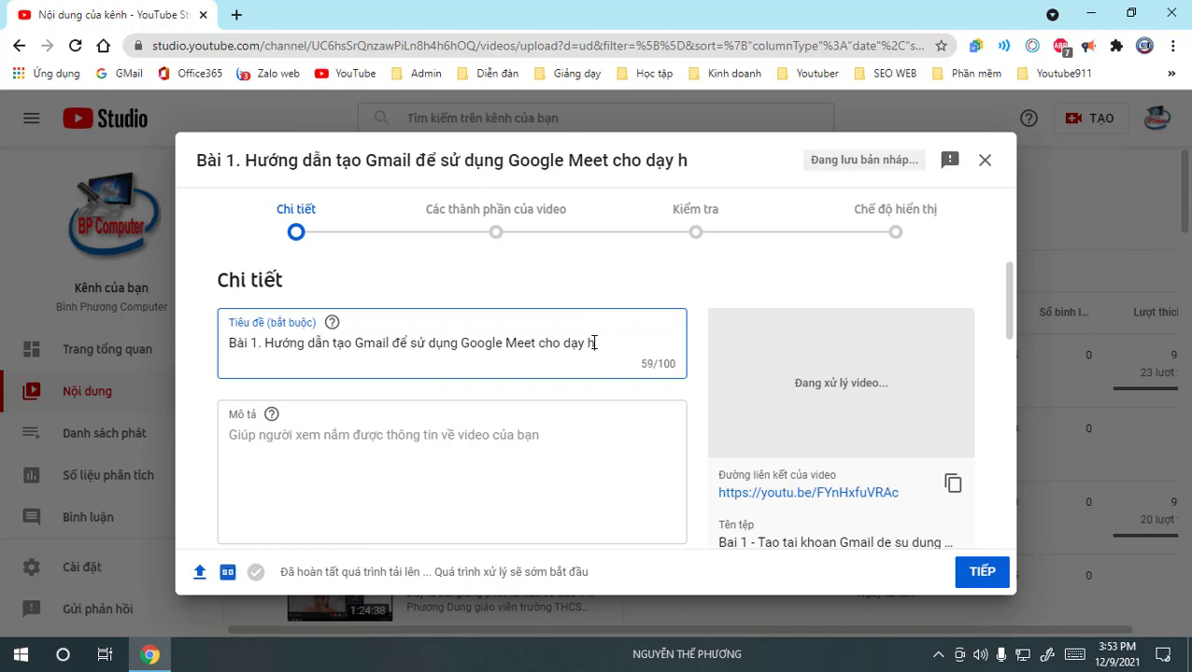
key(BackSpace)
key(BackSpace)
key(BackSpace)
key(BackSpace)
key(BackSpace)
text(học )
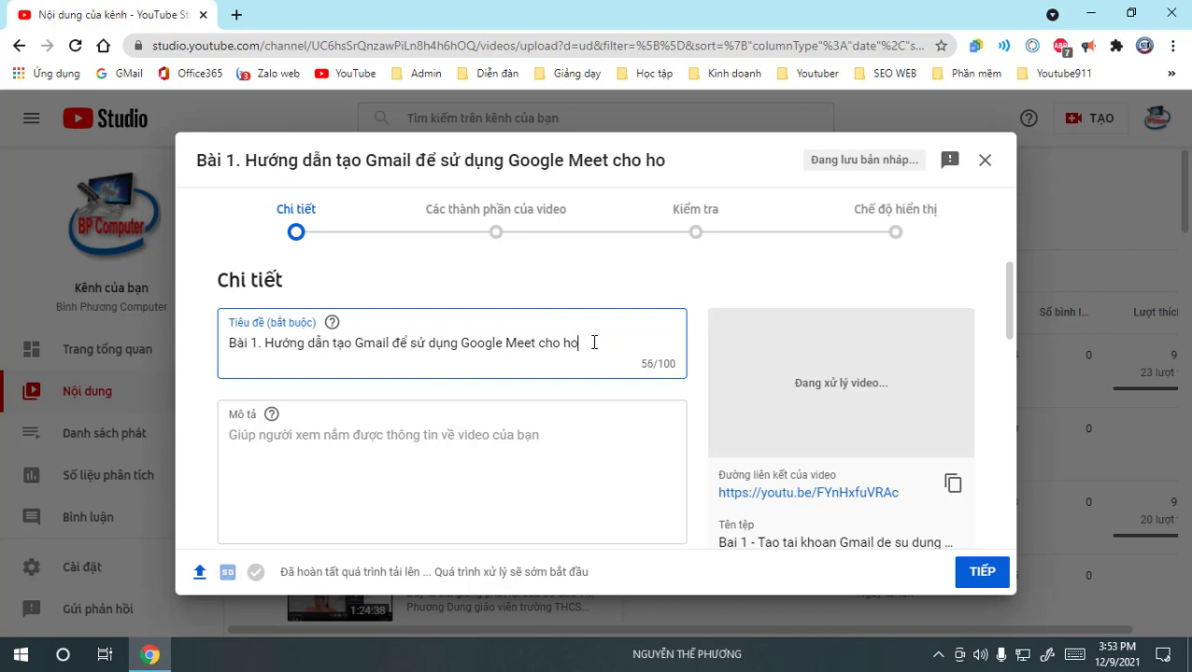
text(online)
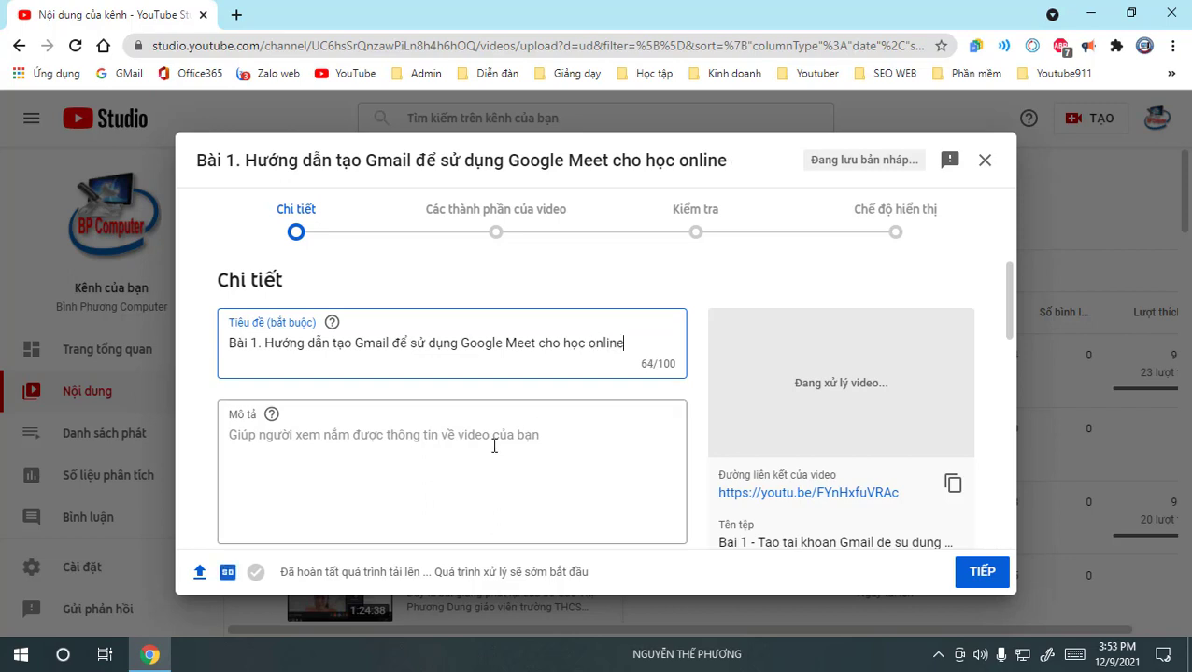
Begin the video description with "Đây là video clip hướng dẫn quý phụ huynh".
click(412, 452)
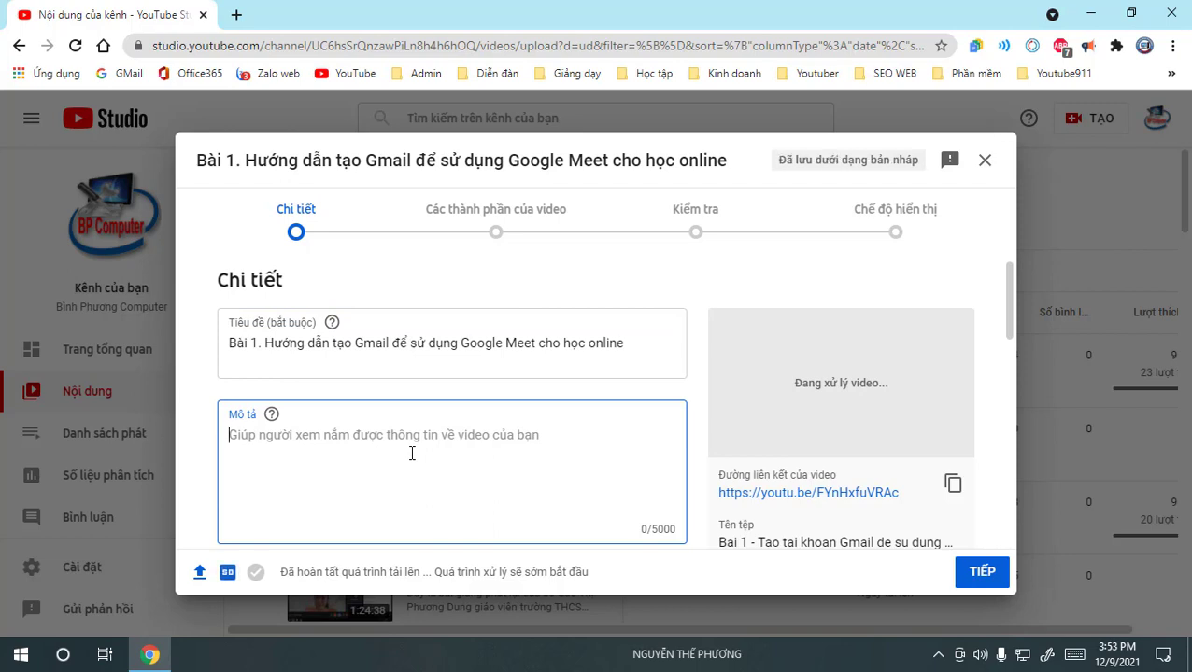
text(D)
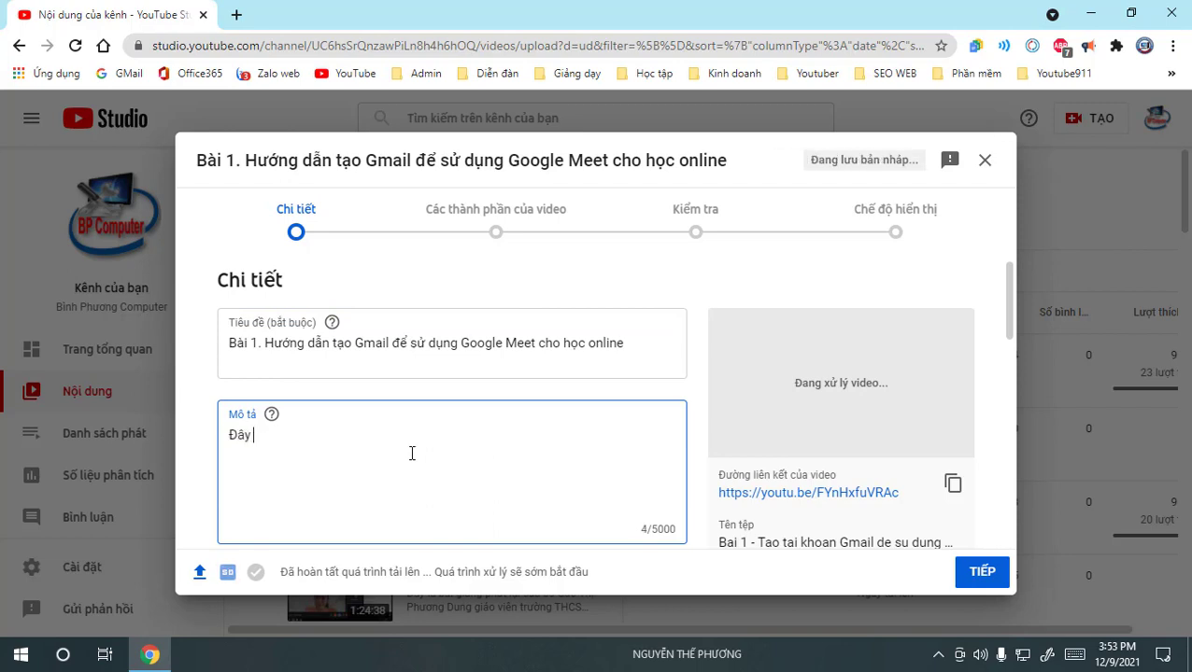
text(ây la)
text( video)
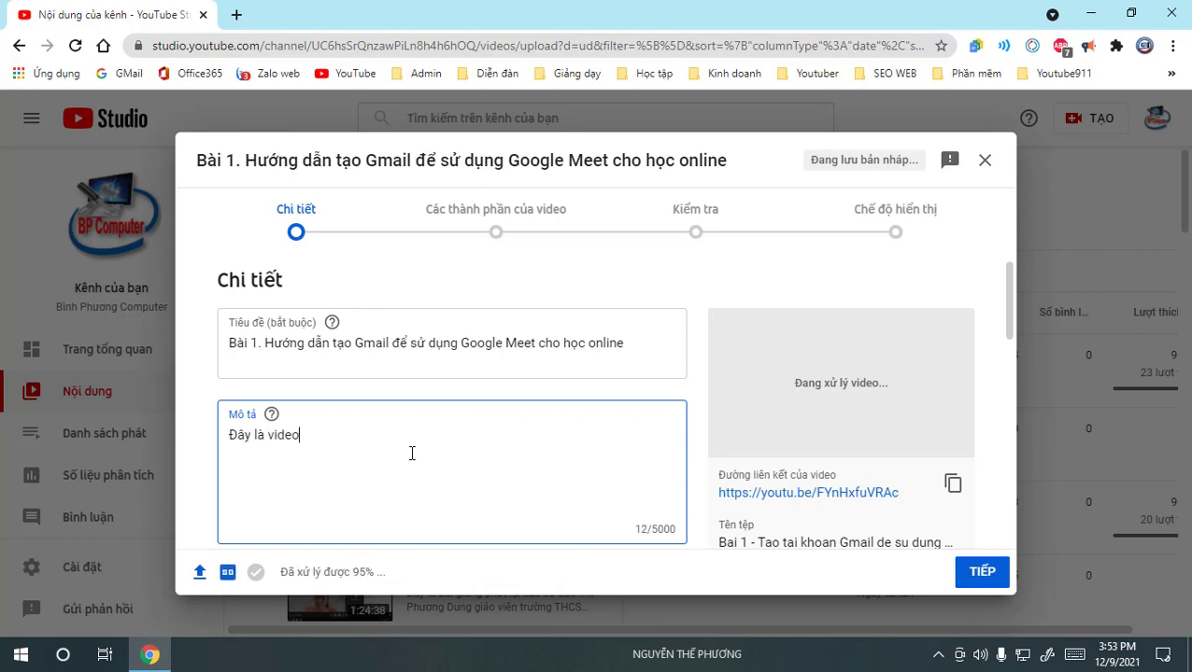
text( clip hương)
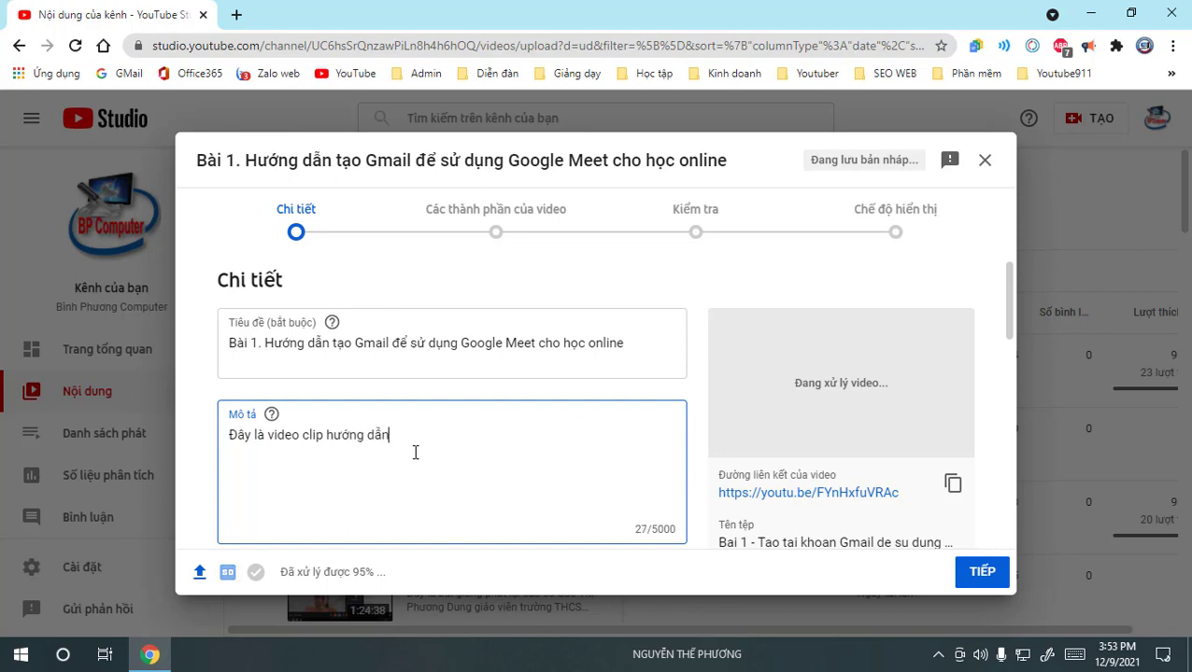
text(g dẫn quiys p)
key(BackSpace)
key(BackSpace)
text(y phuj huynh vo)
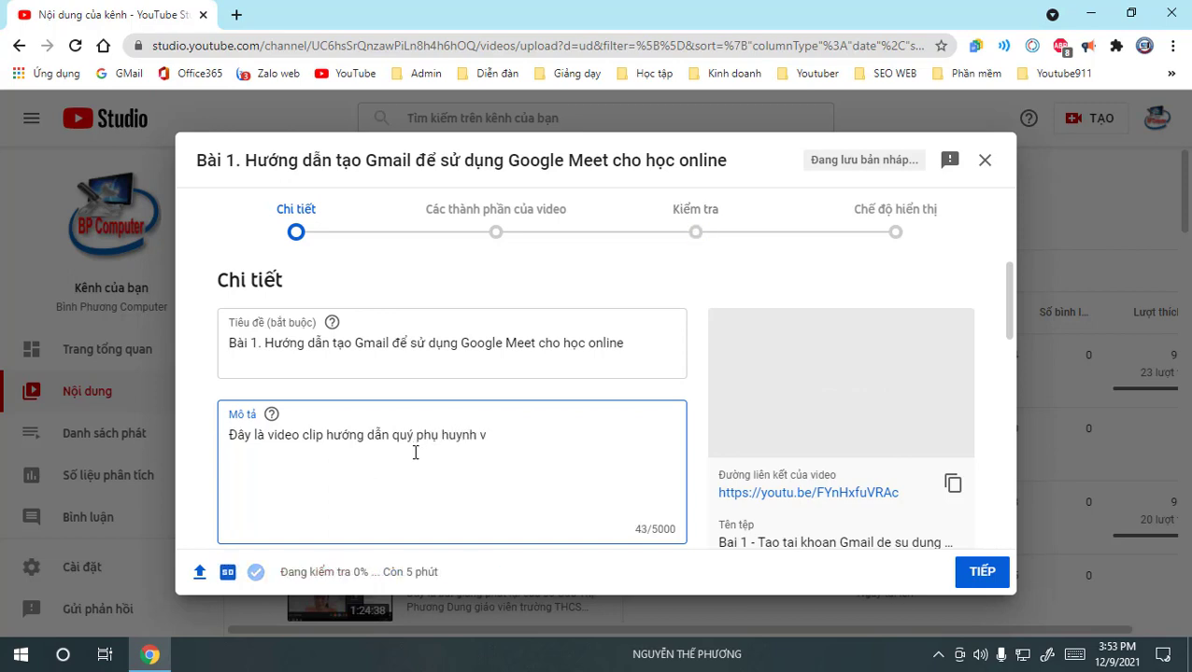
Continue the description with "và các em học sinh tạo một tài khoản gmail".
key(BackSpace)
text(vaf cacs )
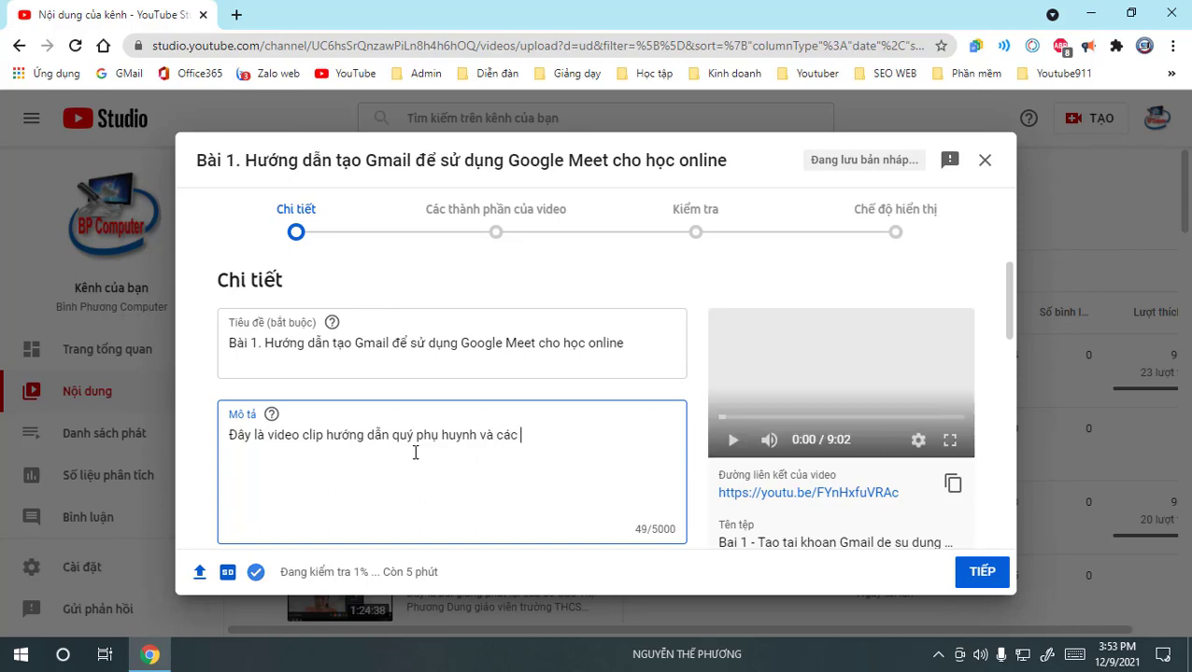
text(em hocj sinh taoj )
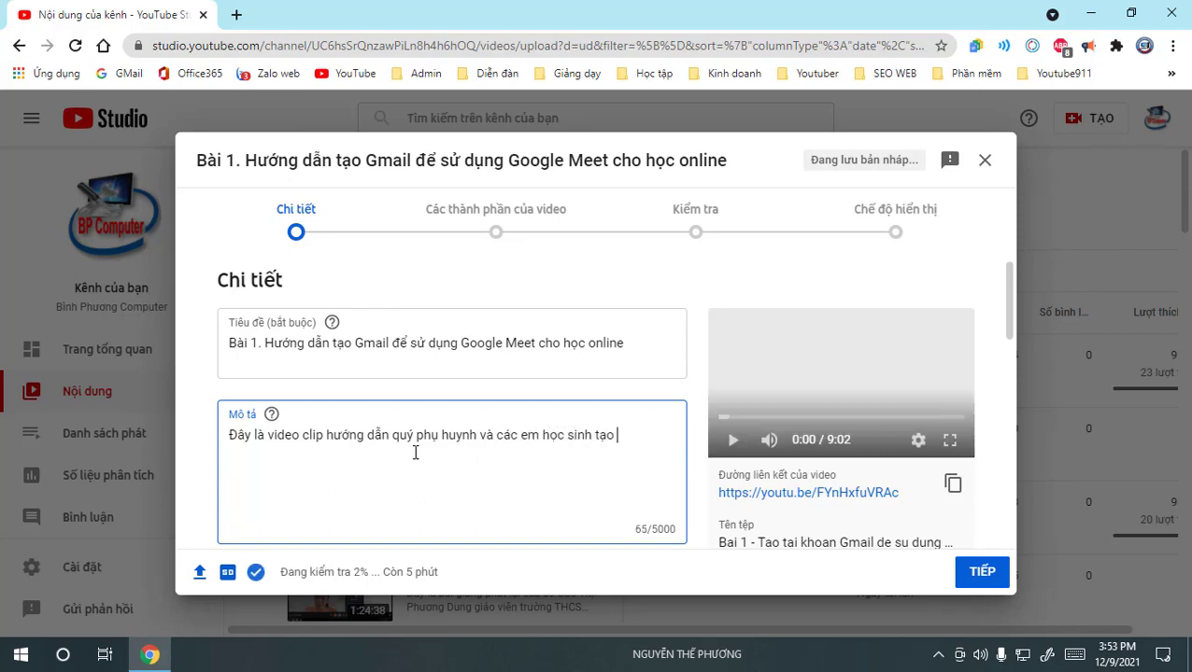
text(mootj taif kho)
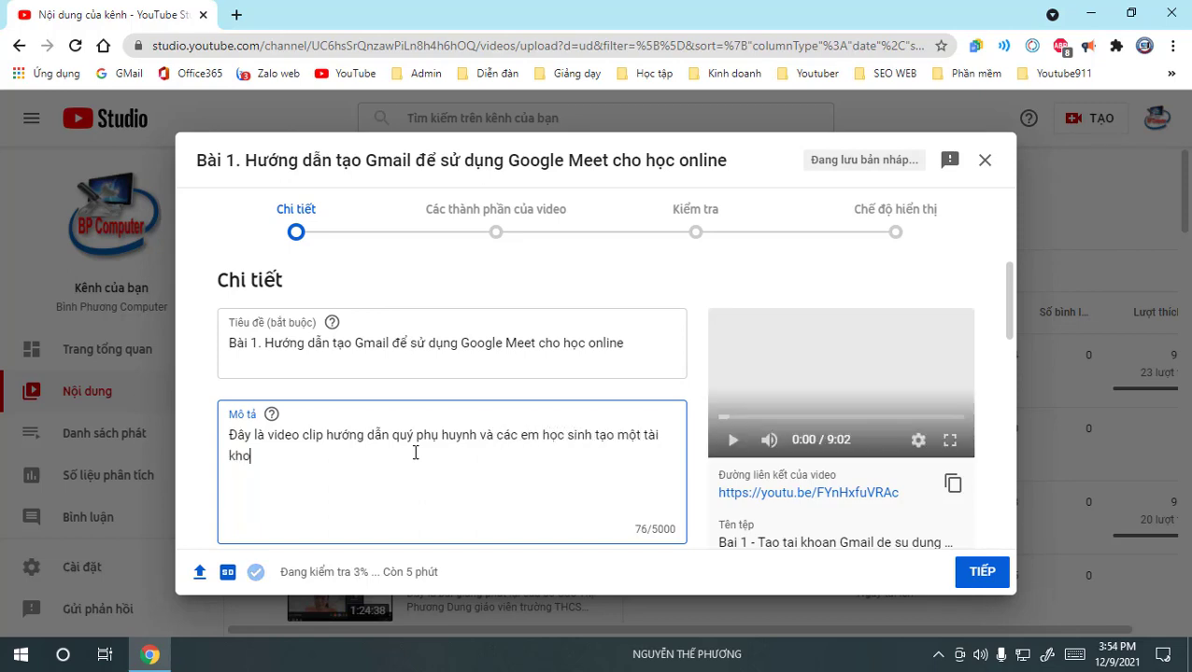
text(ans gma)
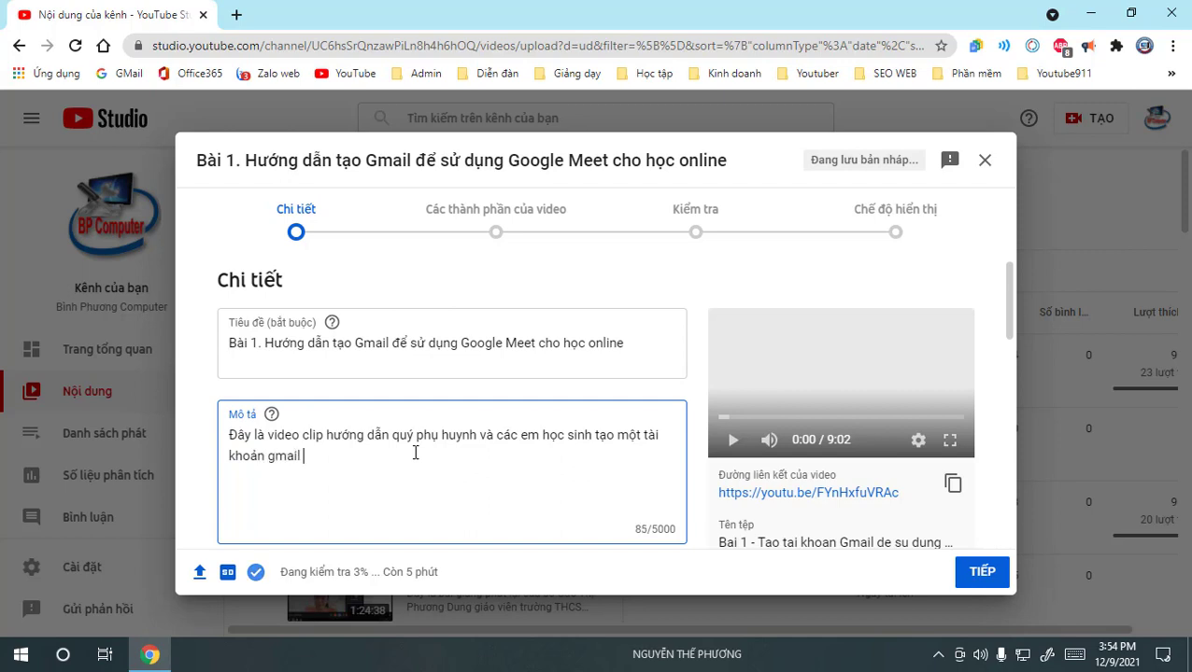
Finish the description with "để sử dụng dụng ứng dụng Google Meet." and capitalize "Gmail" in it.
text(il ddeer suwr dungj d)
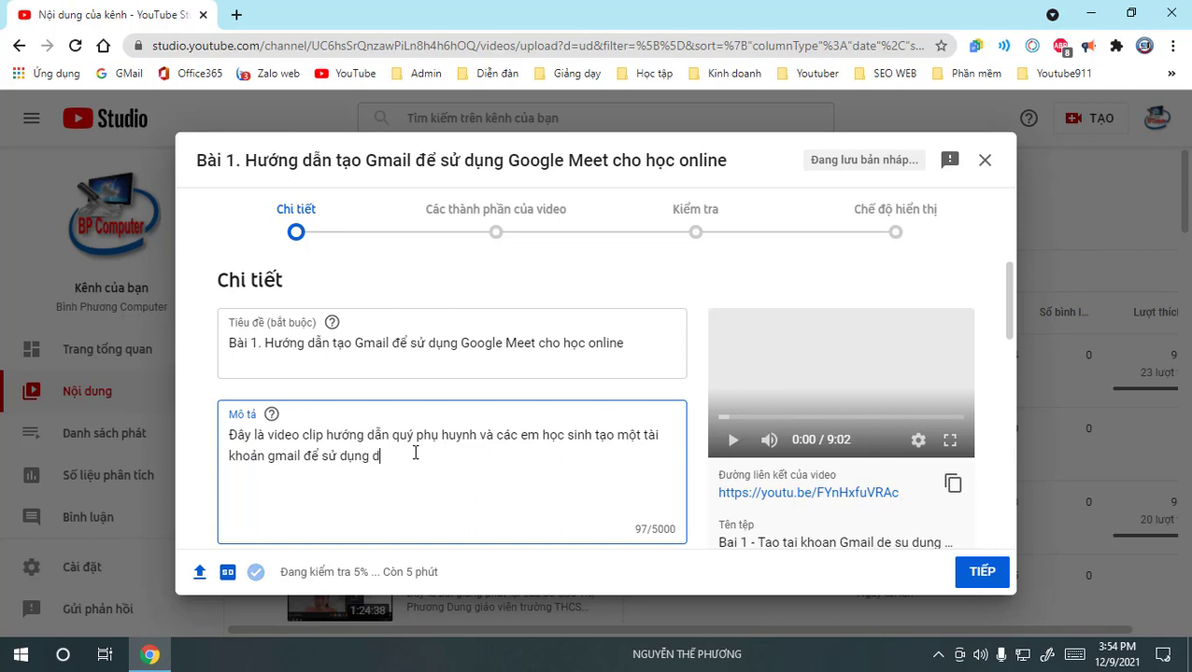
text(ungj uwngs dung)
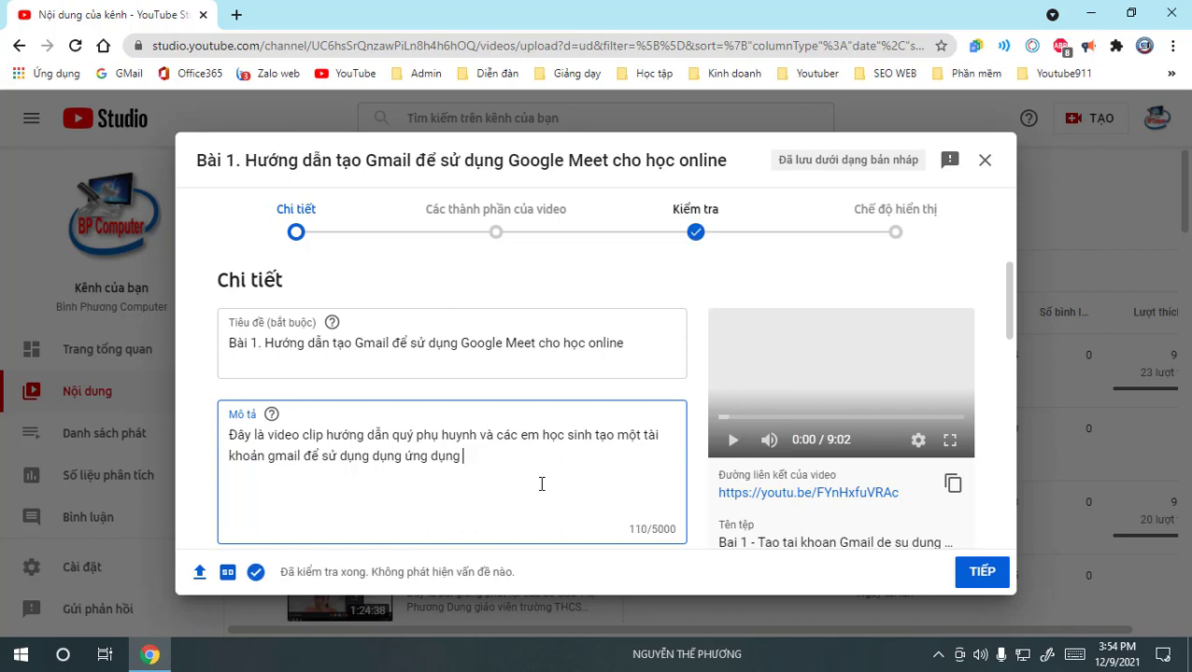
text(Google Meet)
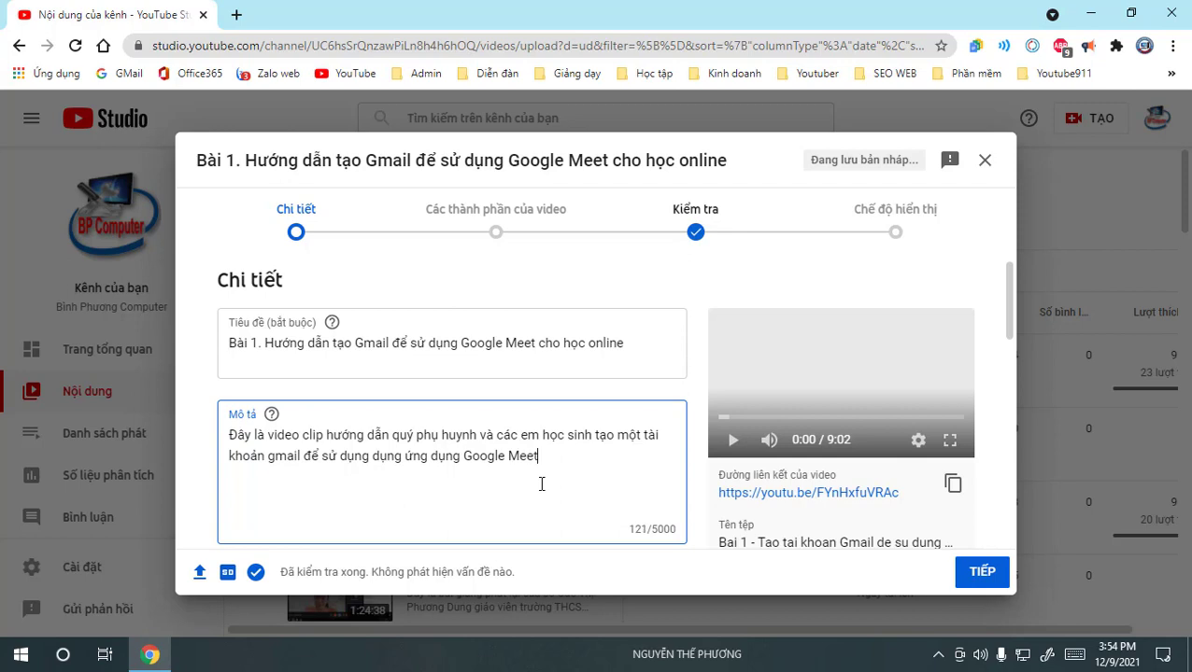
click(272, 456)
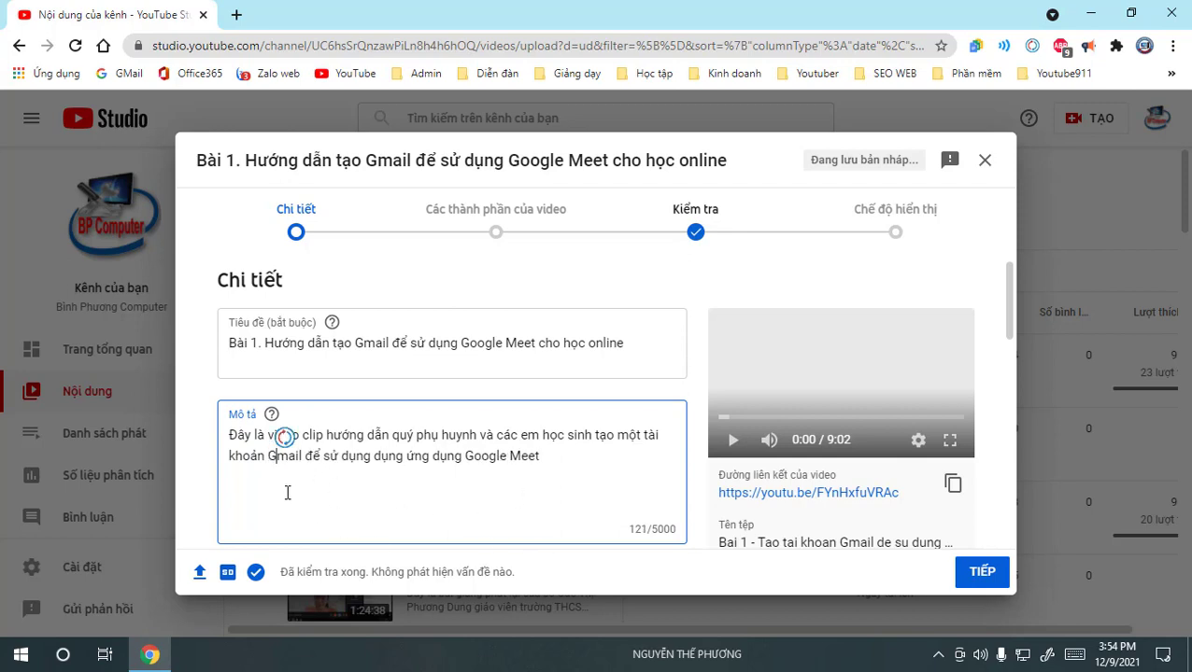
key(End)
Declare the video as made for kids (Có, nội dung này dành cho trẻ em) and continue to the video elements stage.
drag(1009, 290, 1028, 317)
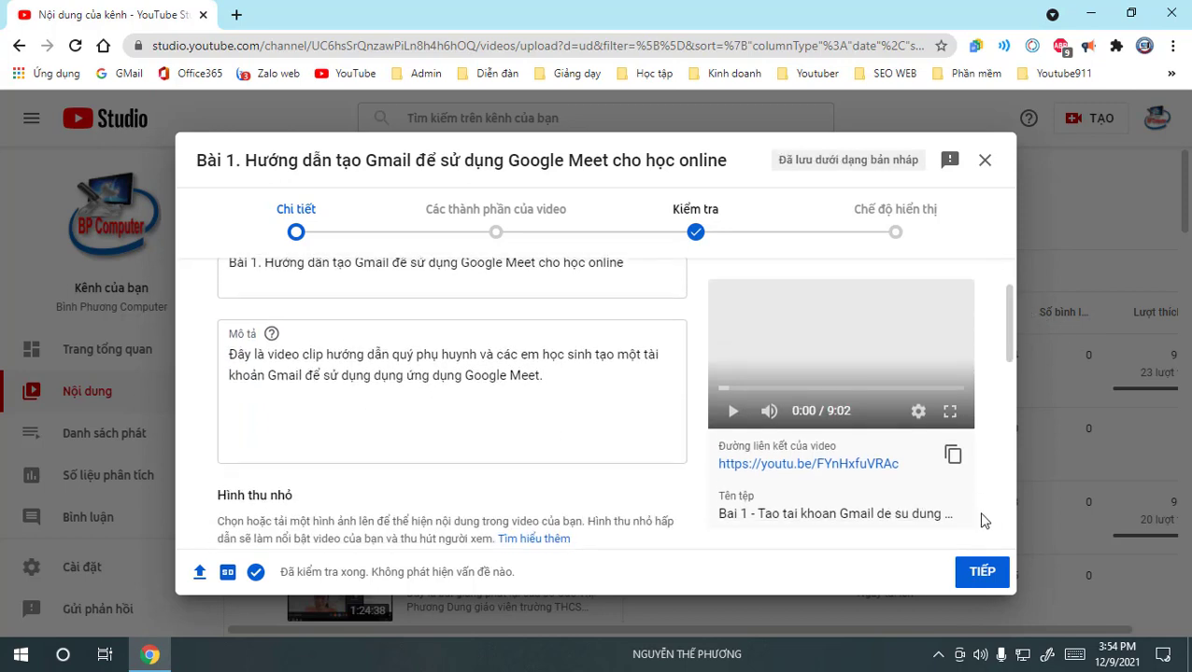
click(995, 582)
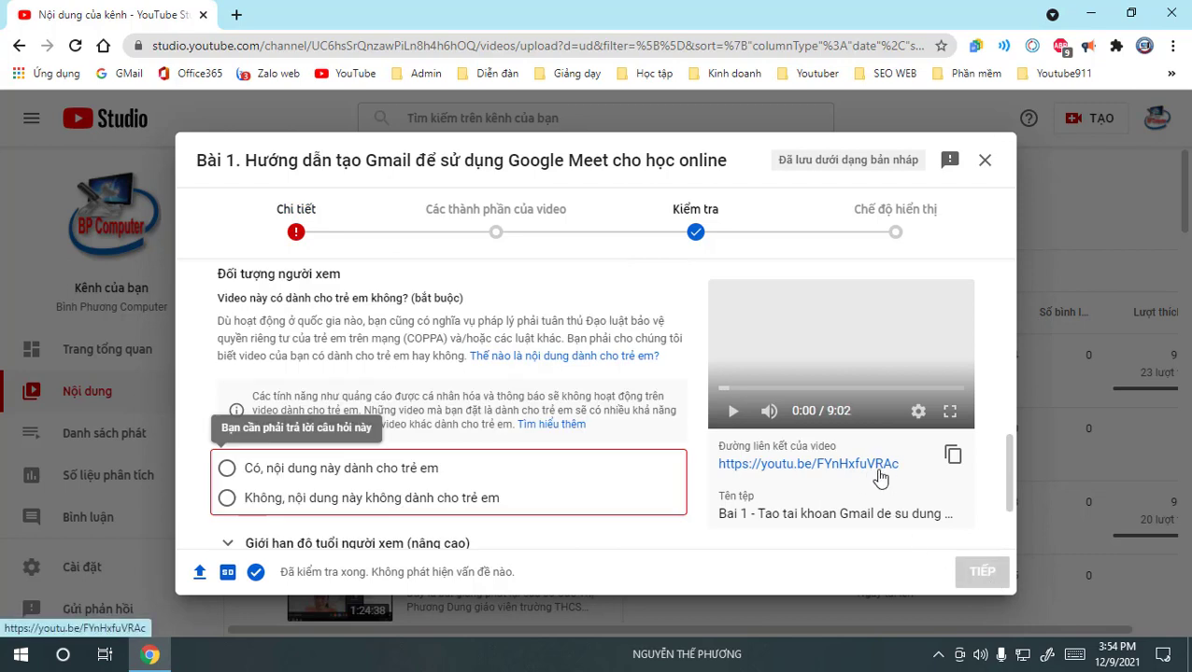
click(229, 470)
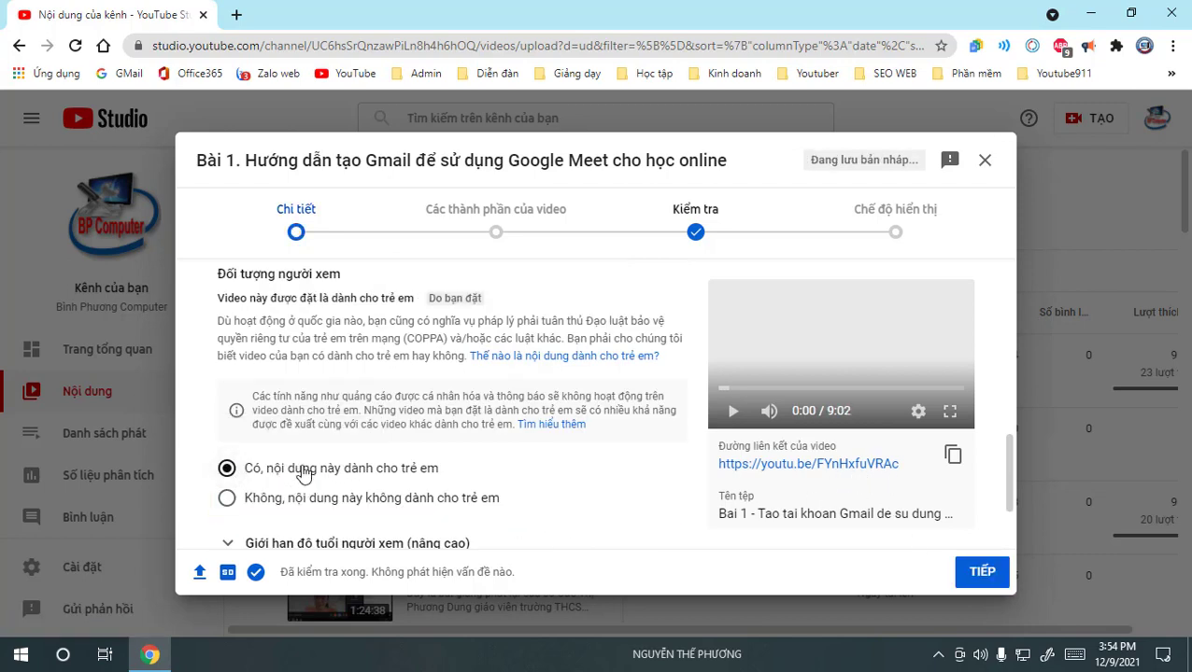
click(227, 499)
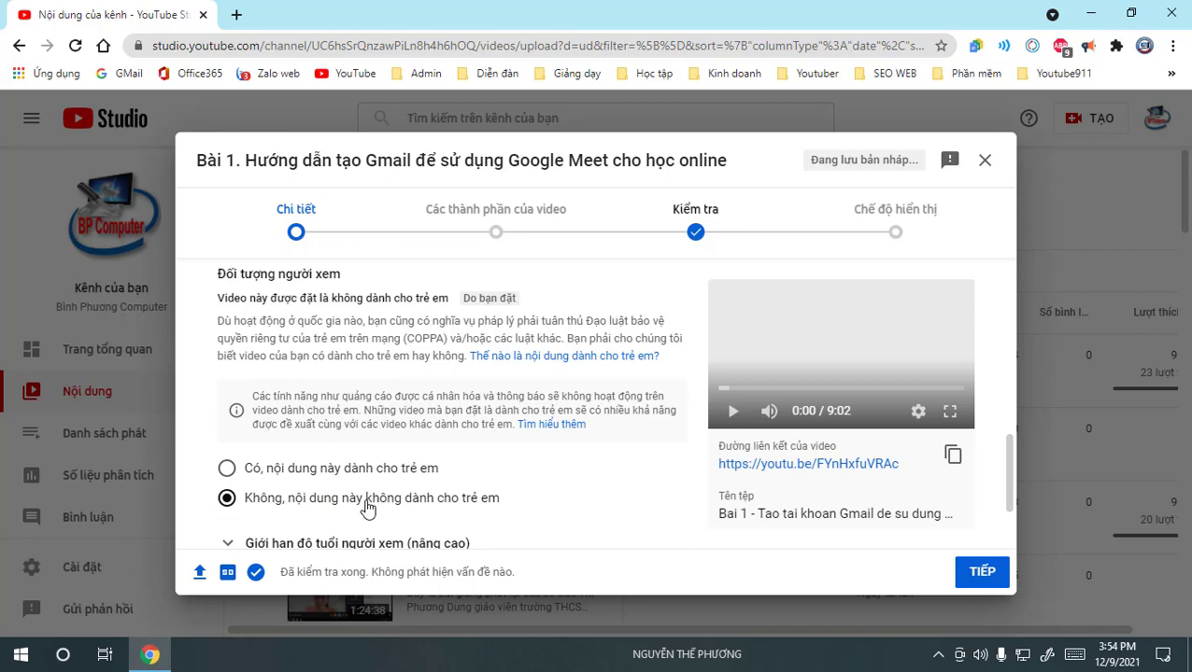
click(227, 469)
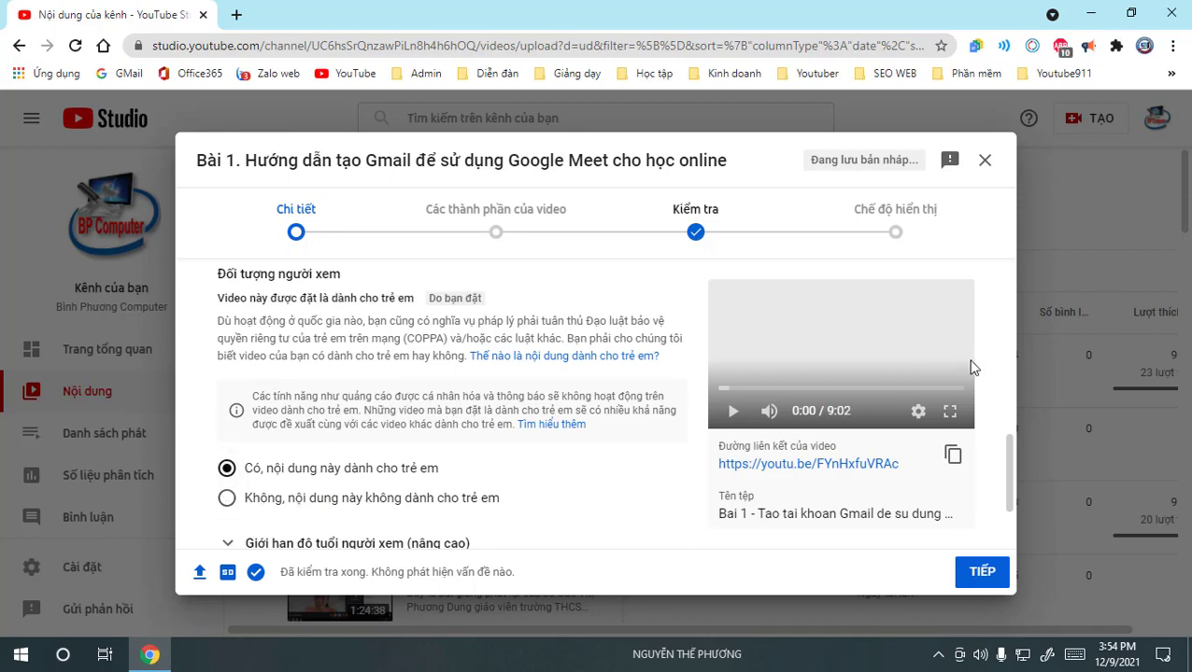
drag(1007, 442, 1010, 482)
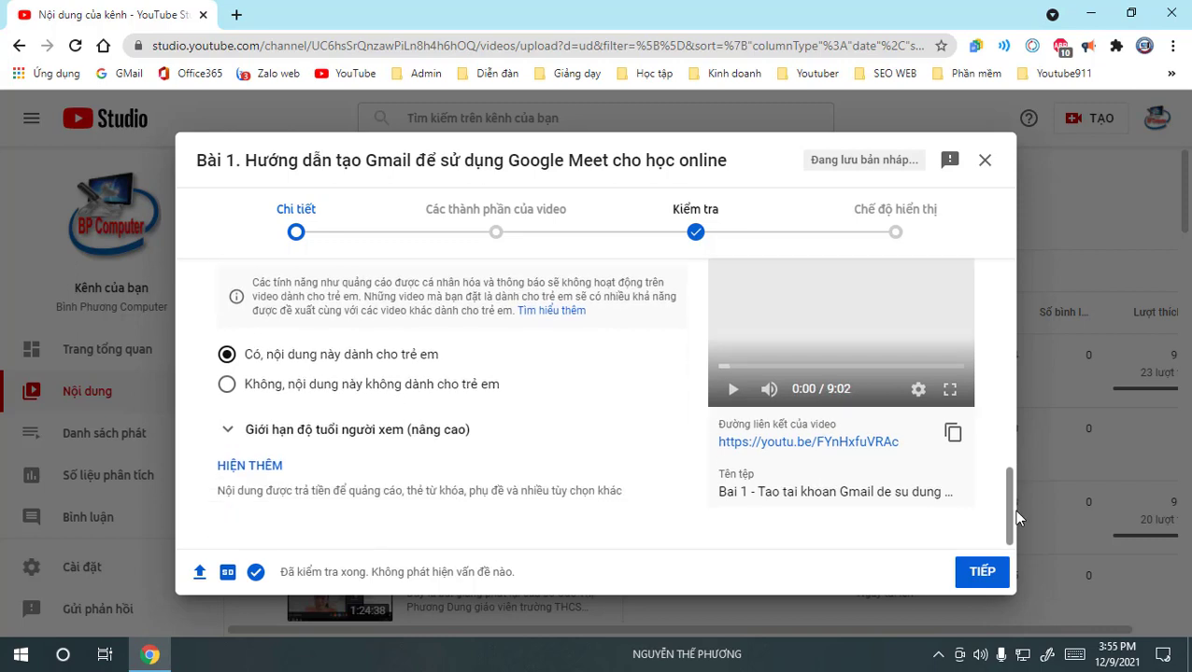
click(977, 575)
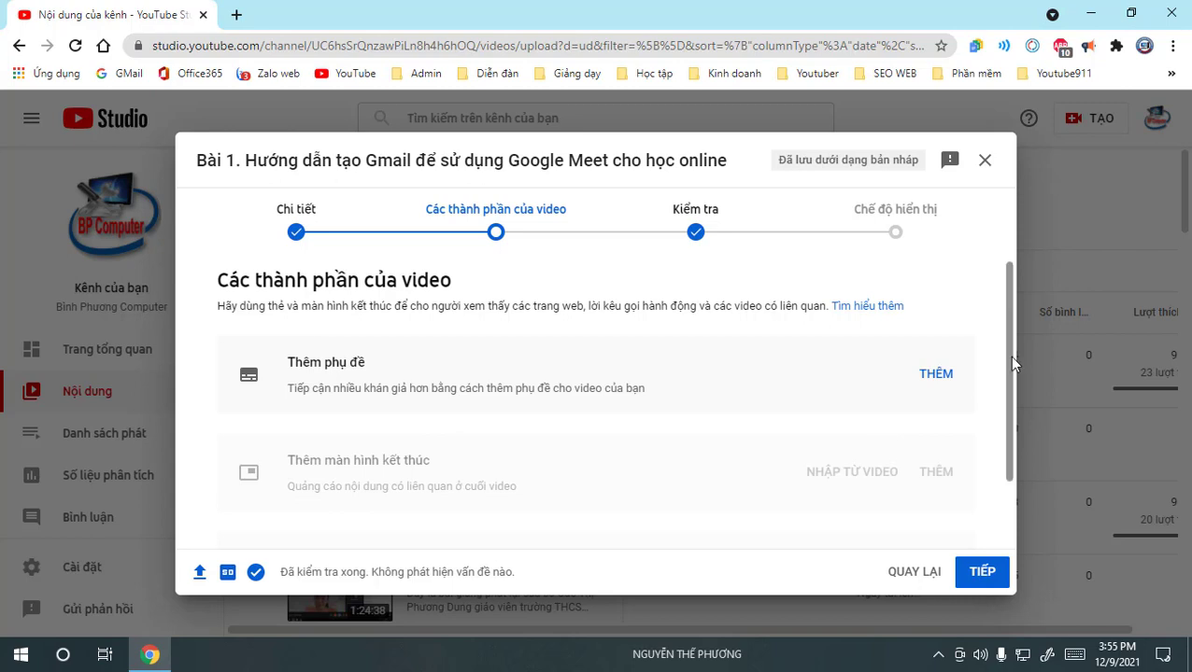
Leave the video elements empty and proceed through the Kiểm tra stage to the visibility settings.
drag(1008, 356, 1019, 445)
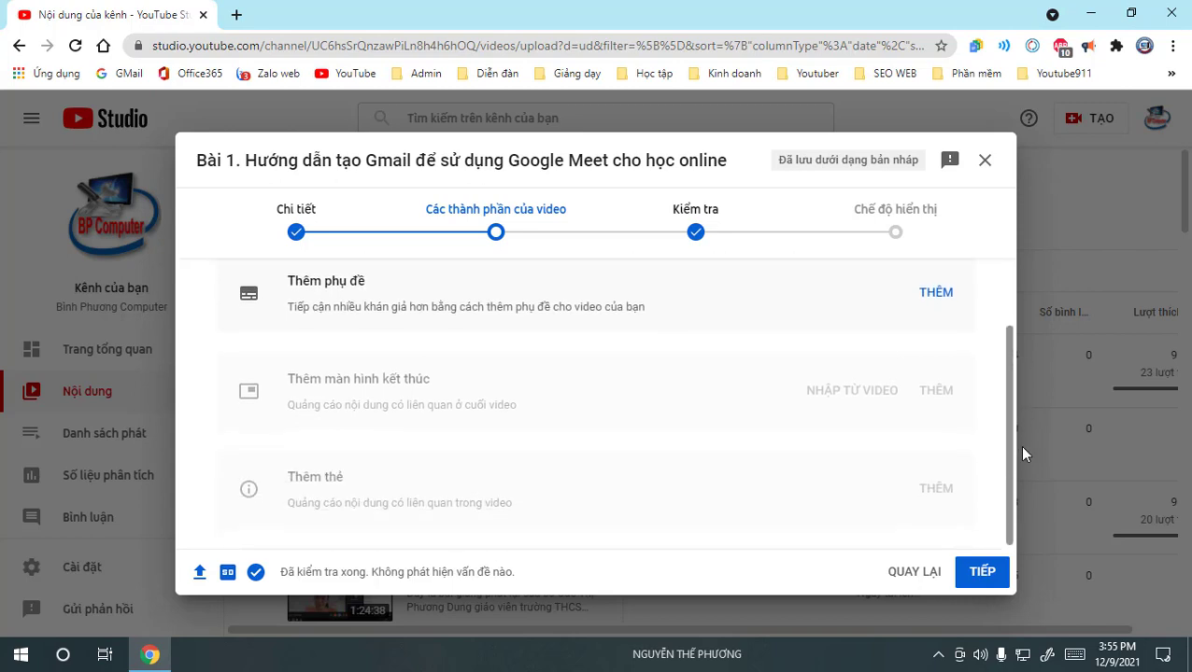
click(992, 574)
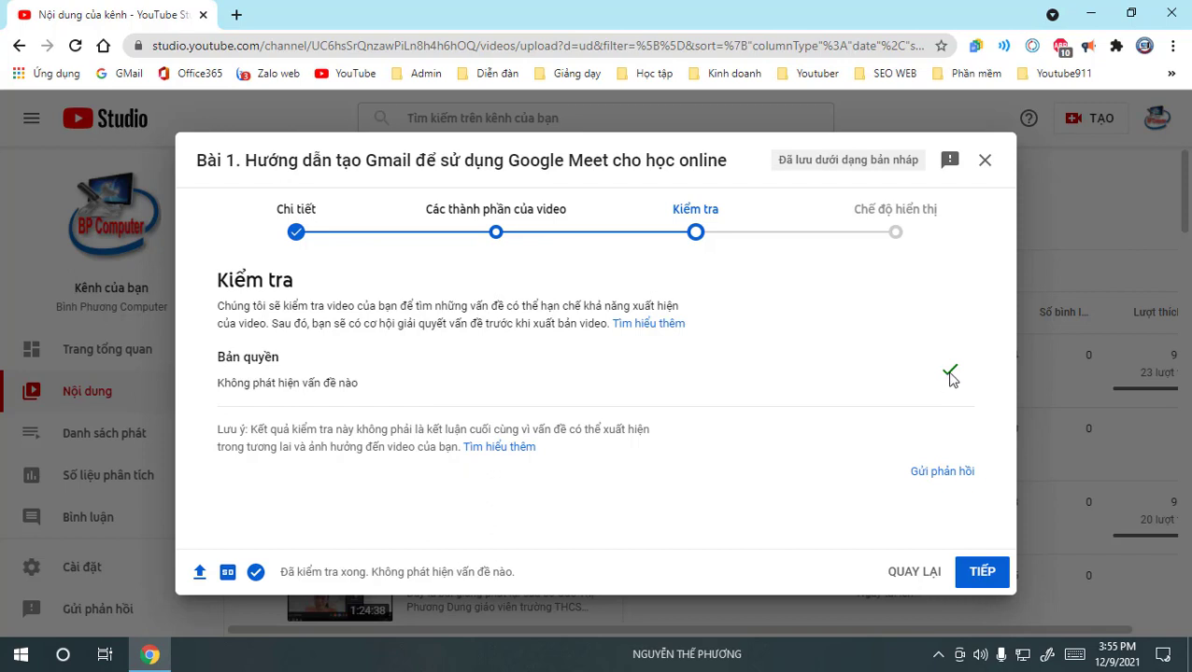
click(984, 571)
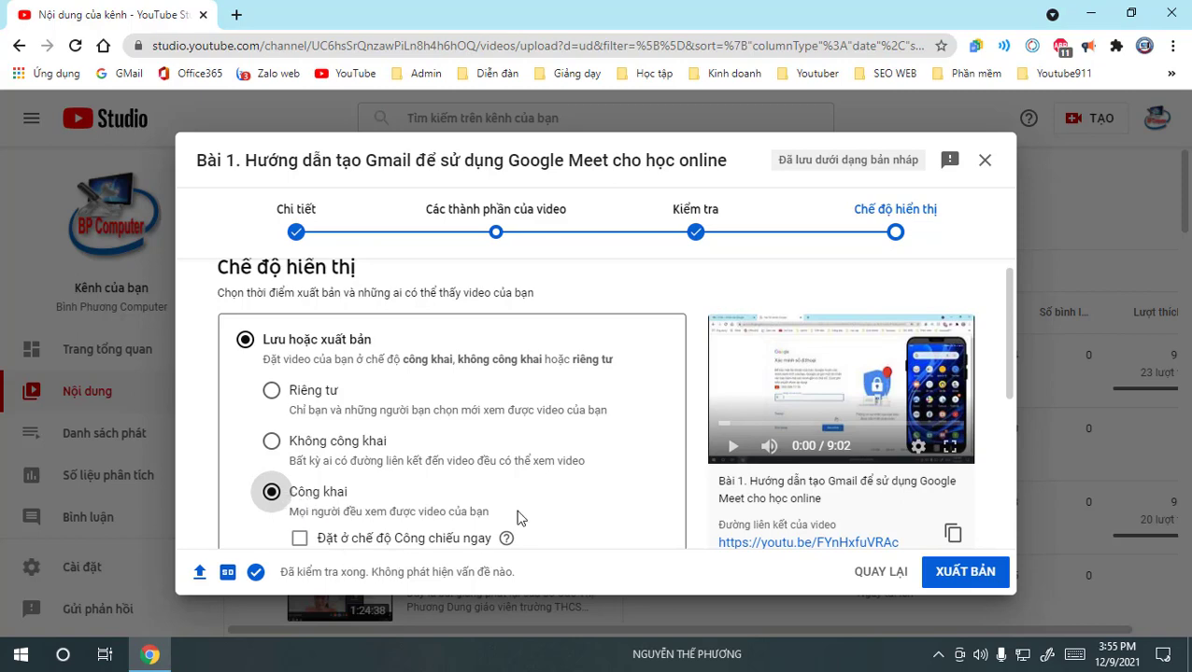
Switch the immediate premiere option on and off and try the scheduled release option (Lên lịch).
scroll(520, 518, down, 3)
scroll(471, 510, up, 2)
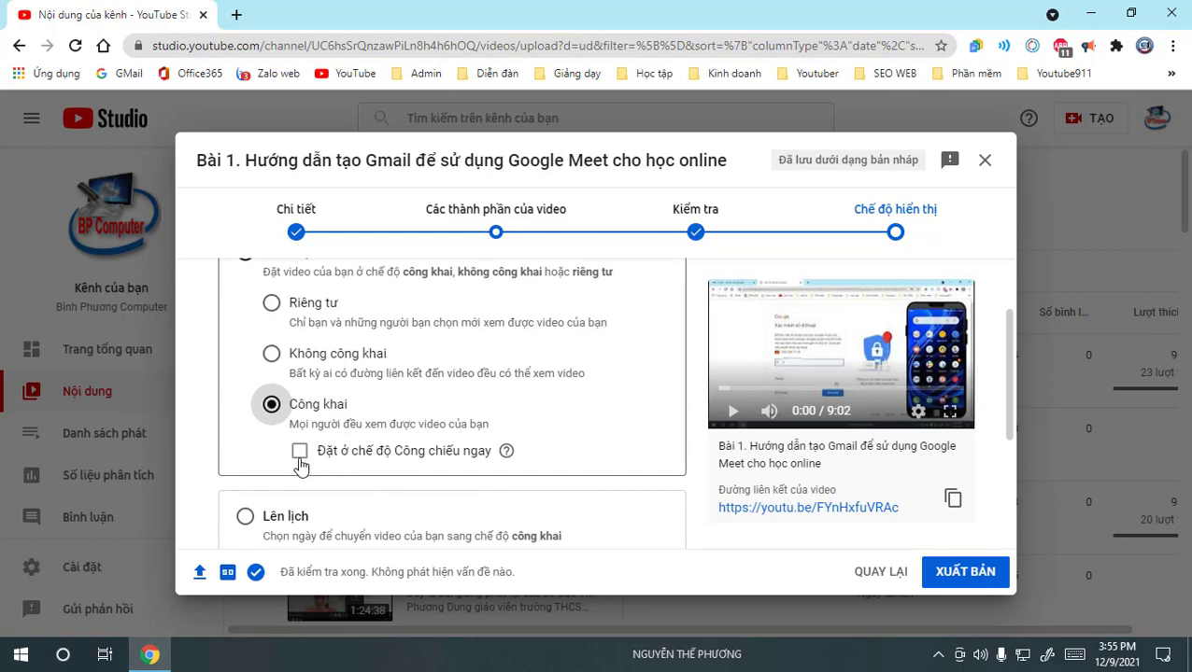
click(300, 453)
click(300, 453)
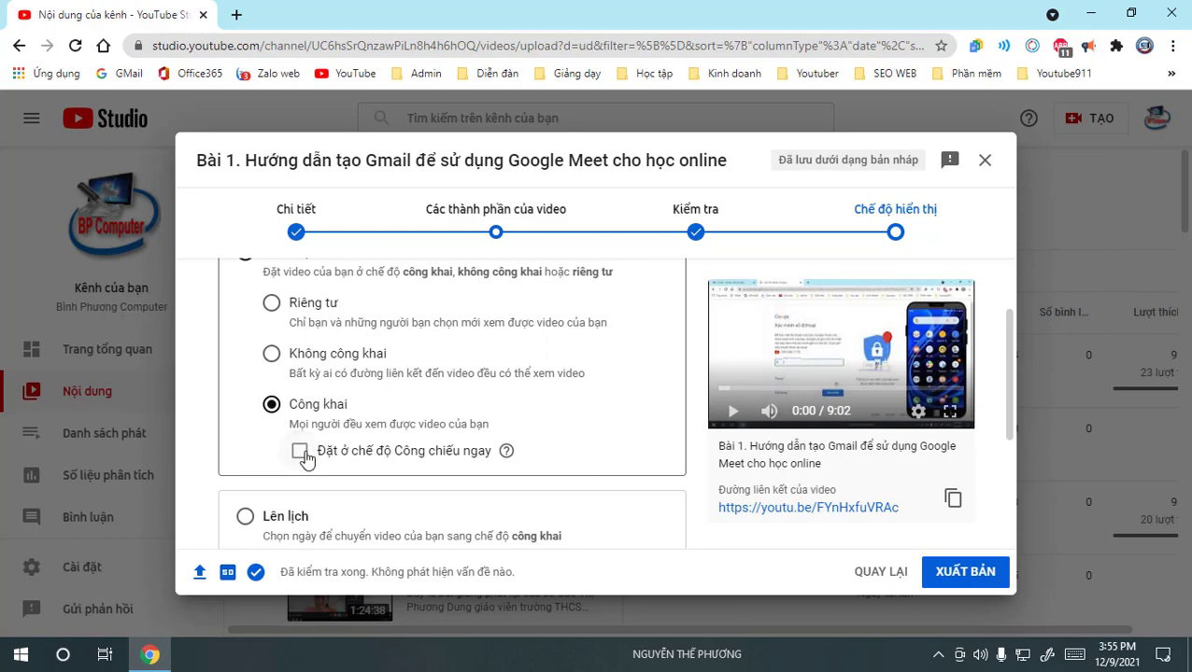
click(247, 518)
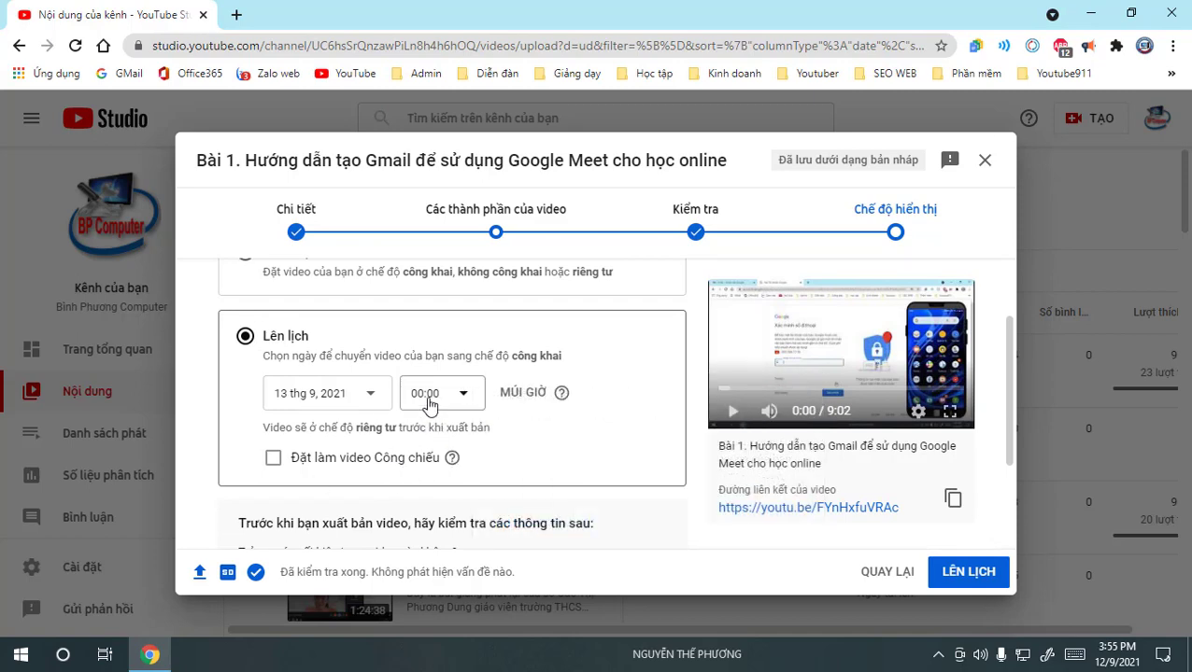
scroll(376, 429, up, 2)
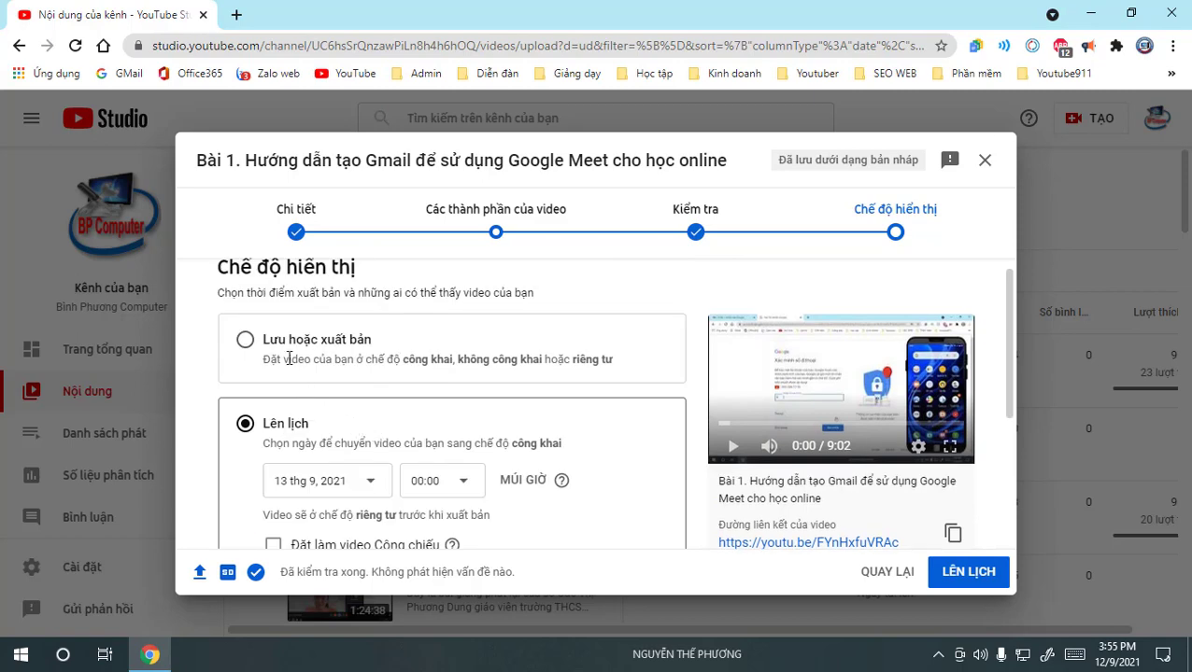
scroll(385, 500, down, 2)
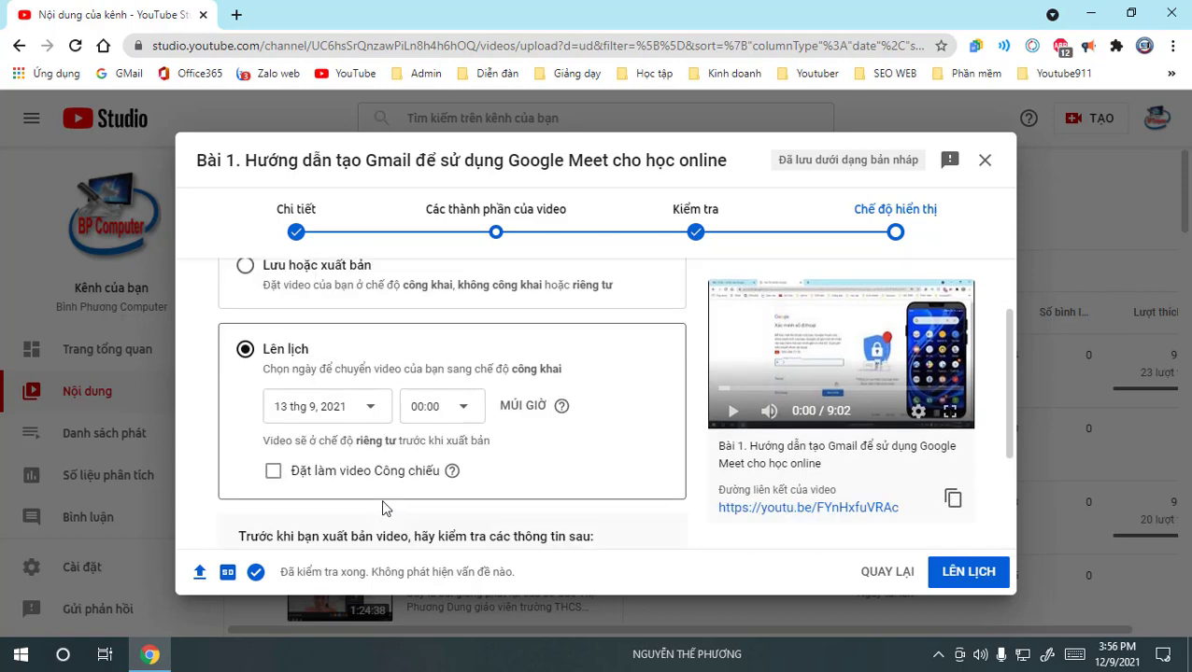
scroll(327, 364, up, 2)
scroll(644, 523, down, 1)
scroll(279, 358, up, 1)
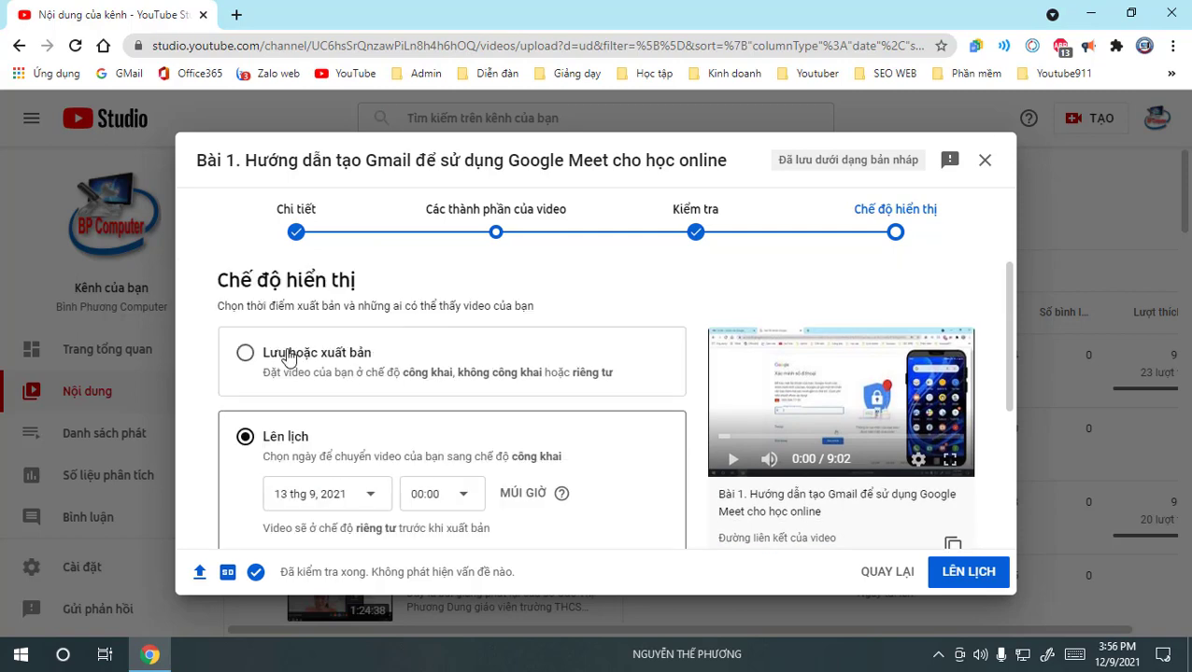
Set the video's visibility to Lưu hoặc xuất bản with the Công khai option and review the pre-publishing notes.
click(247, 357)
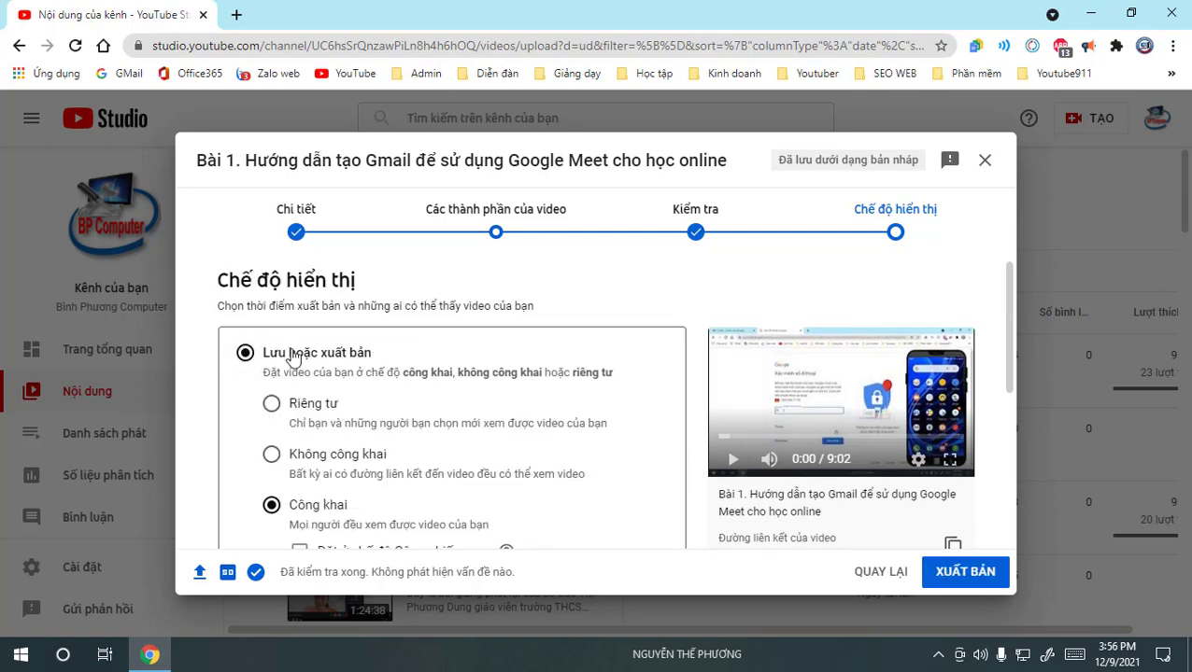
scroll(323, 509, down, 2)
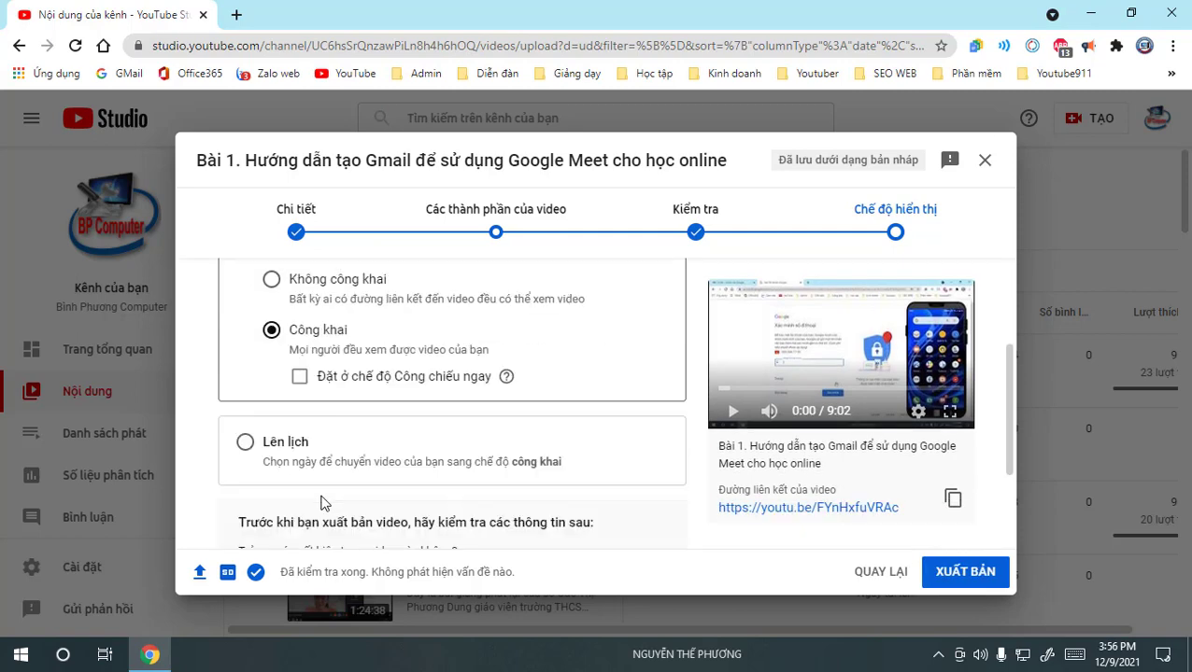
scroll(689, 528, down, 2)
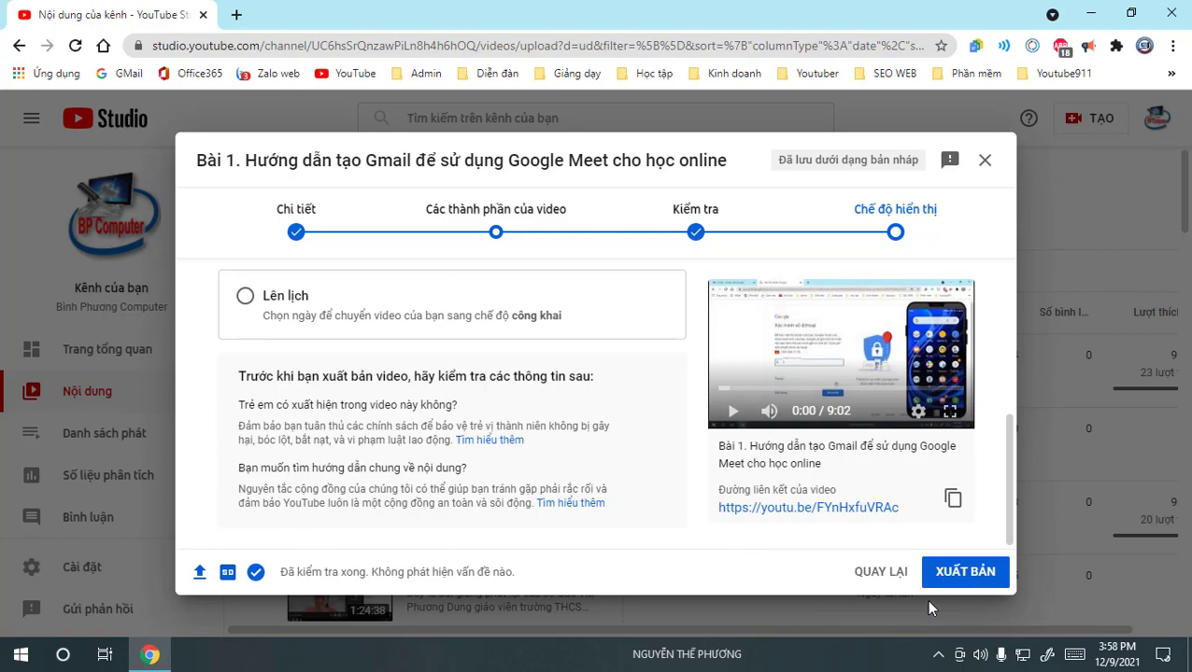
Copy the video's link, paste it as the address of a new browser tab, and return to the upload dialog.
click(952, 502)
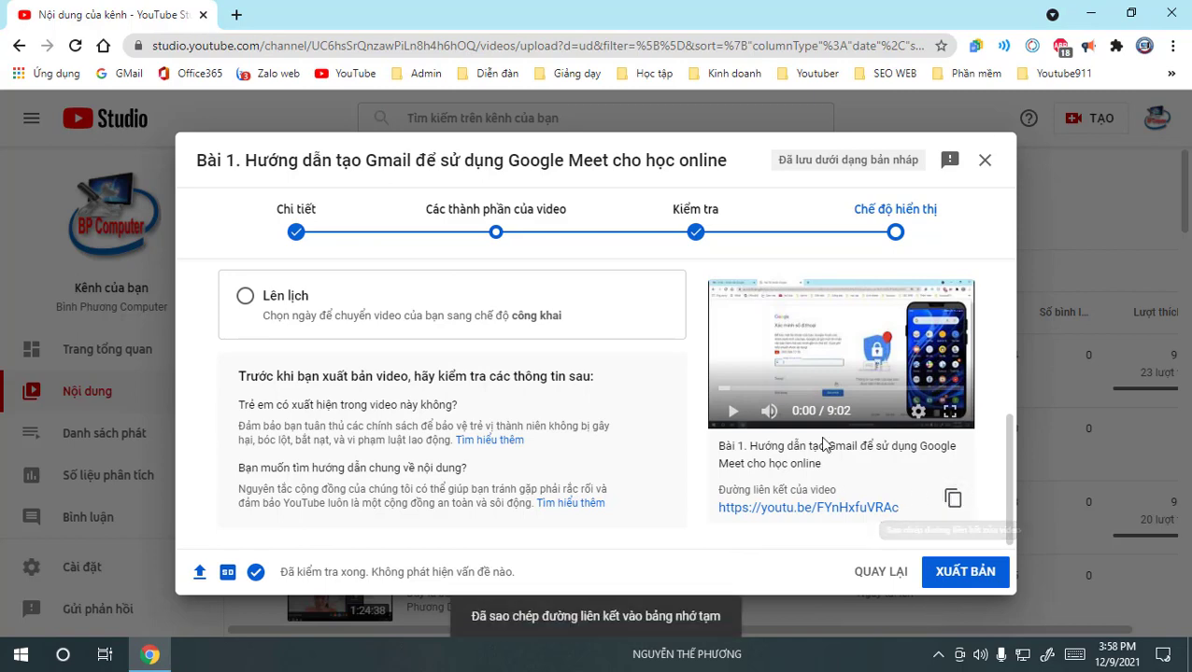
click(236, 15)
right_click(256, 47)
click(313, 167)
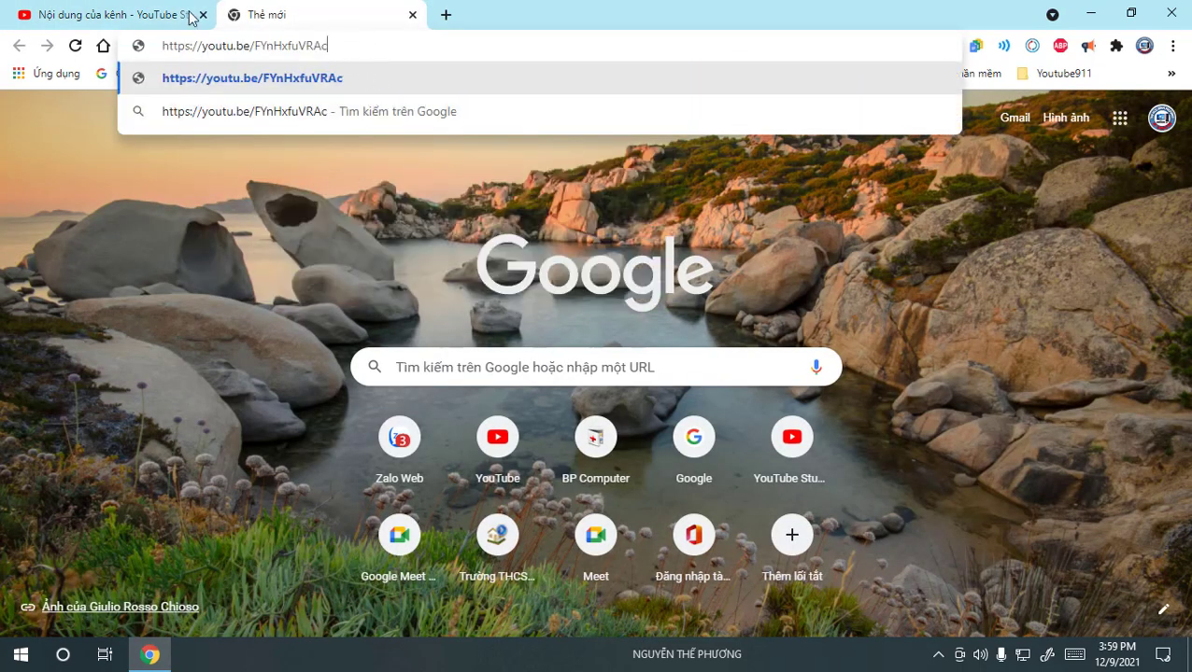
click(161, 16)
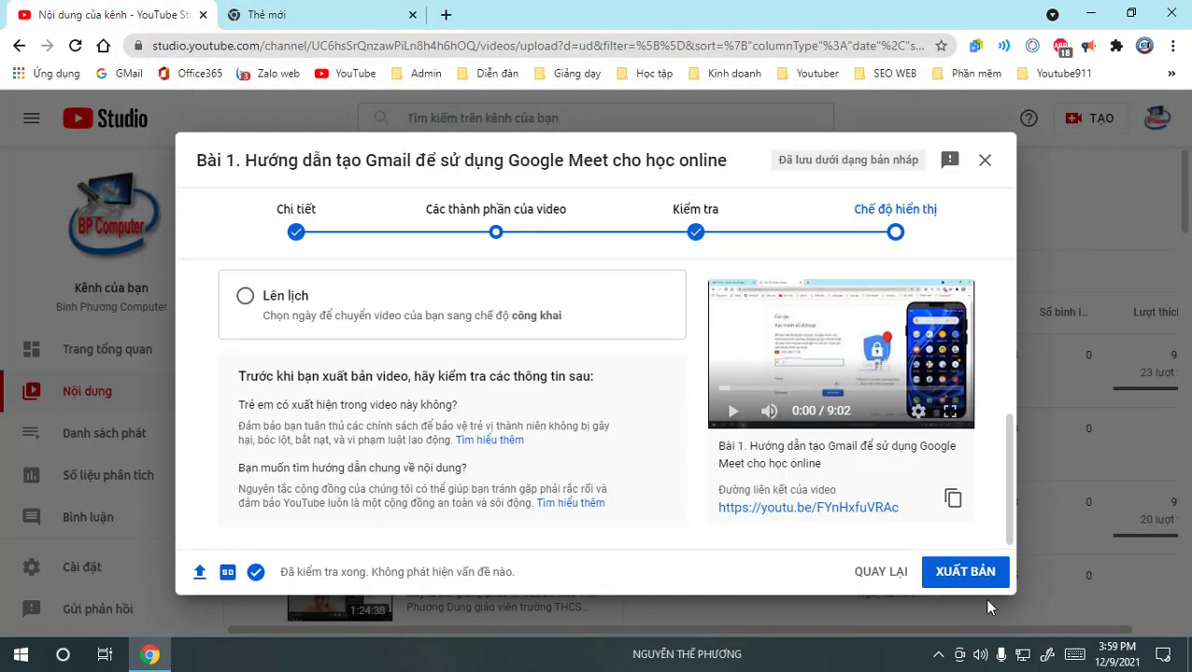
Publish the video, browse the available link-sharing services, and close the published-video dialog.
click(954, 581)
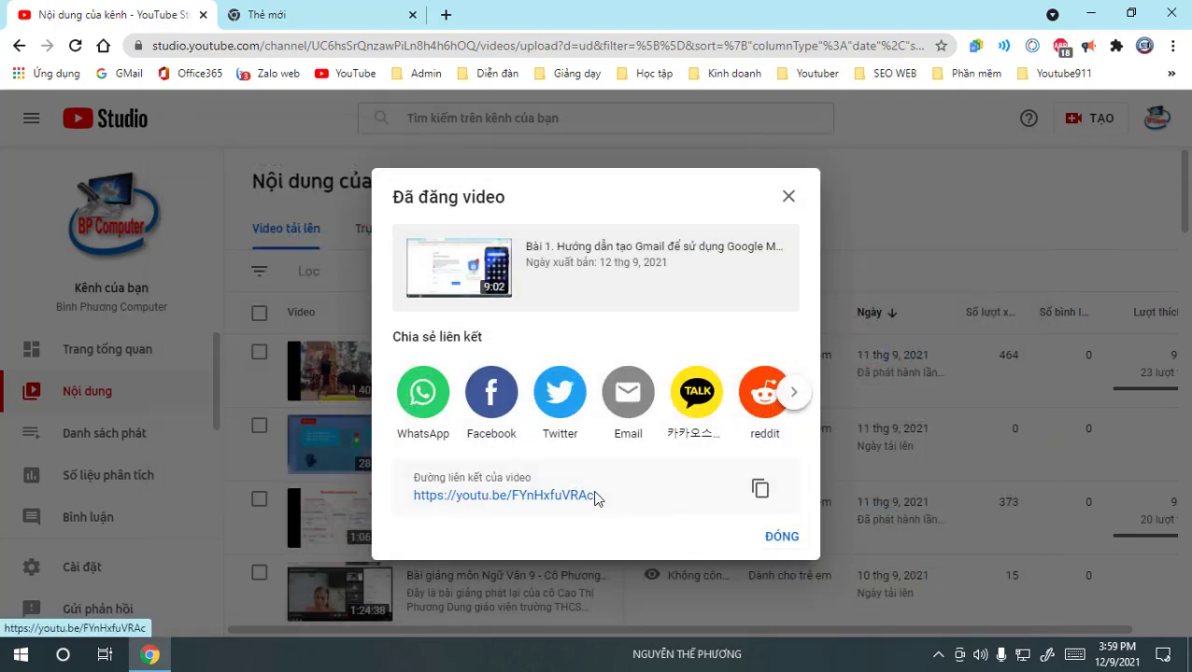
click(796, 404)
click(796, 405)
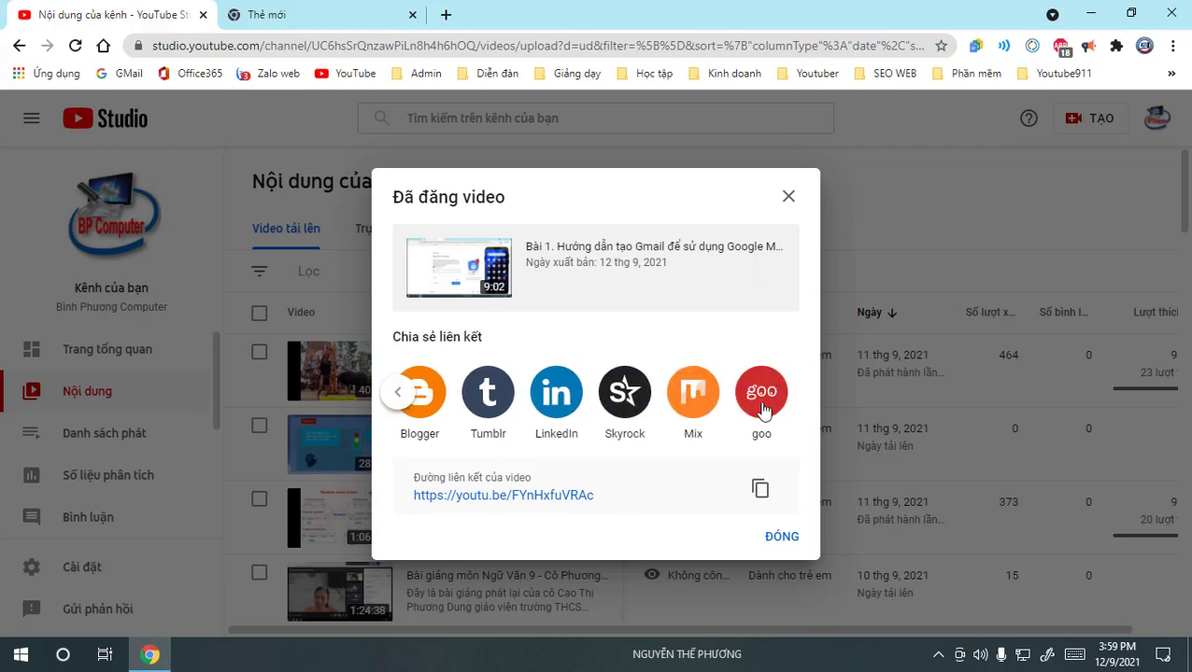
click(383, 399)
click(392, 394)
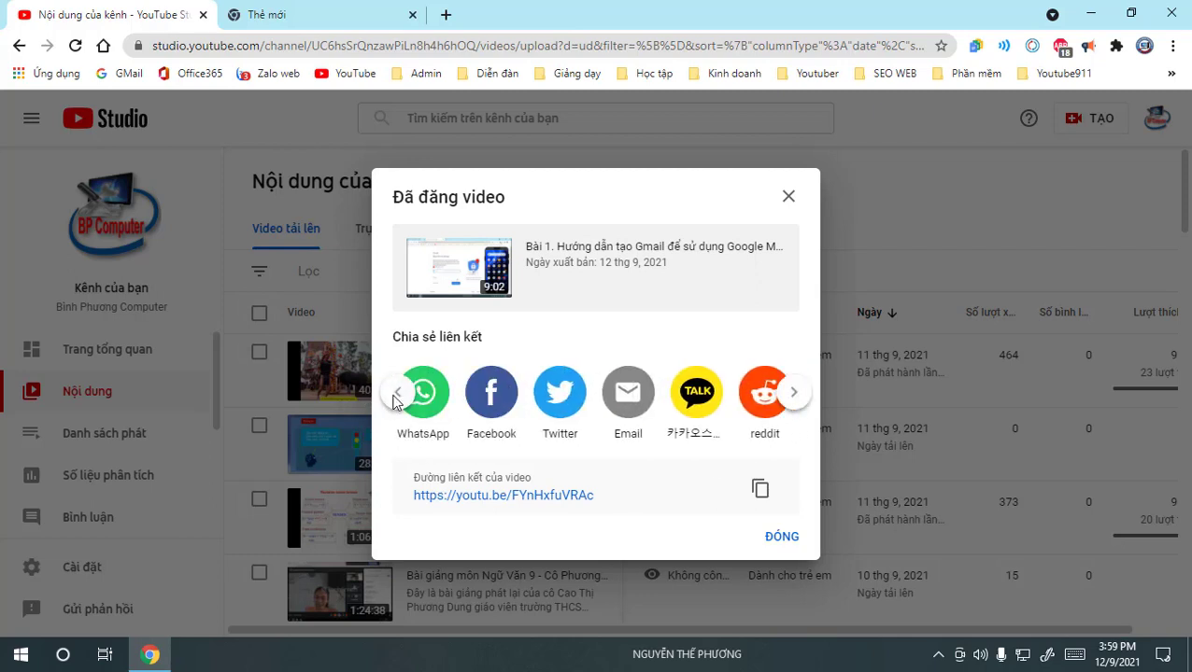
click(790, 541)
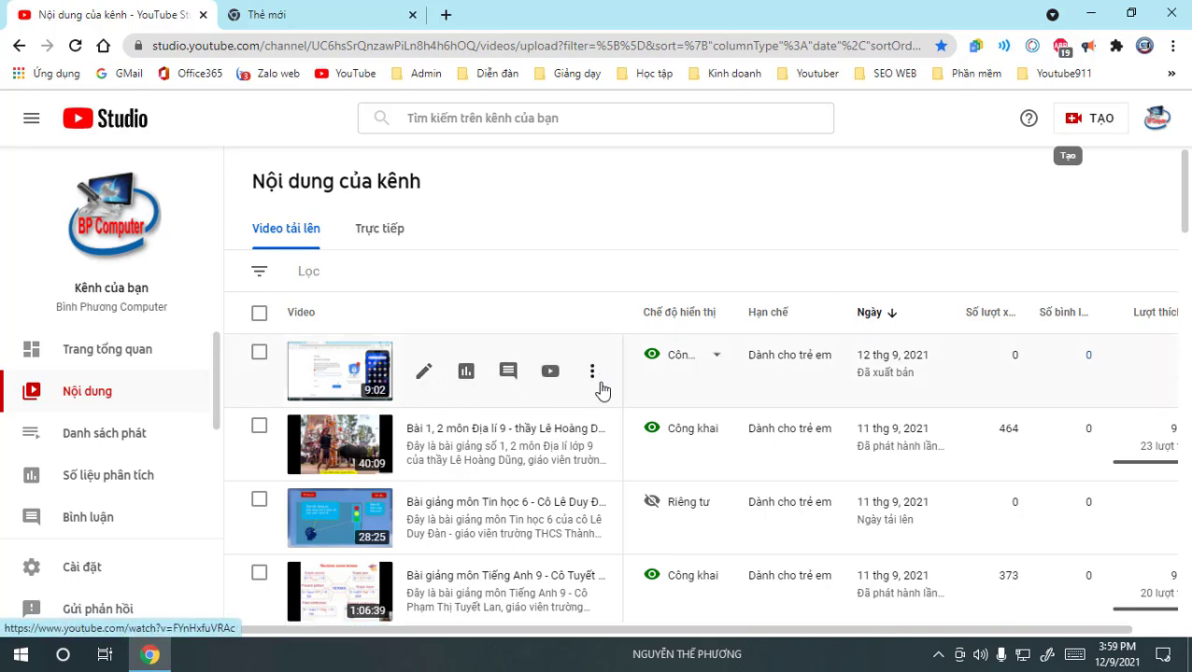
Upload the Gmail image as the custom thumbnail in the published video's details and save the change.
click(424, 374)
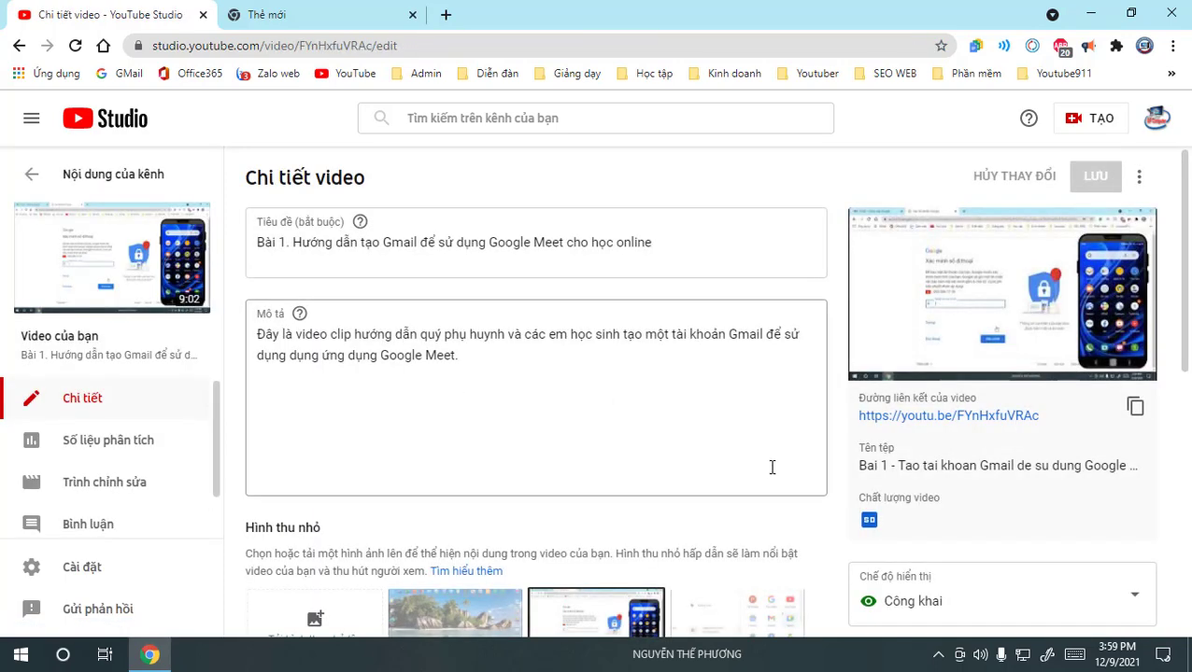
scroll(747, 466, down, 2)
scroll(682, 469, down, 4)
scroll(640, 476, up, 3)
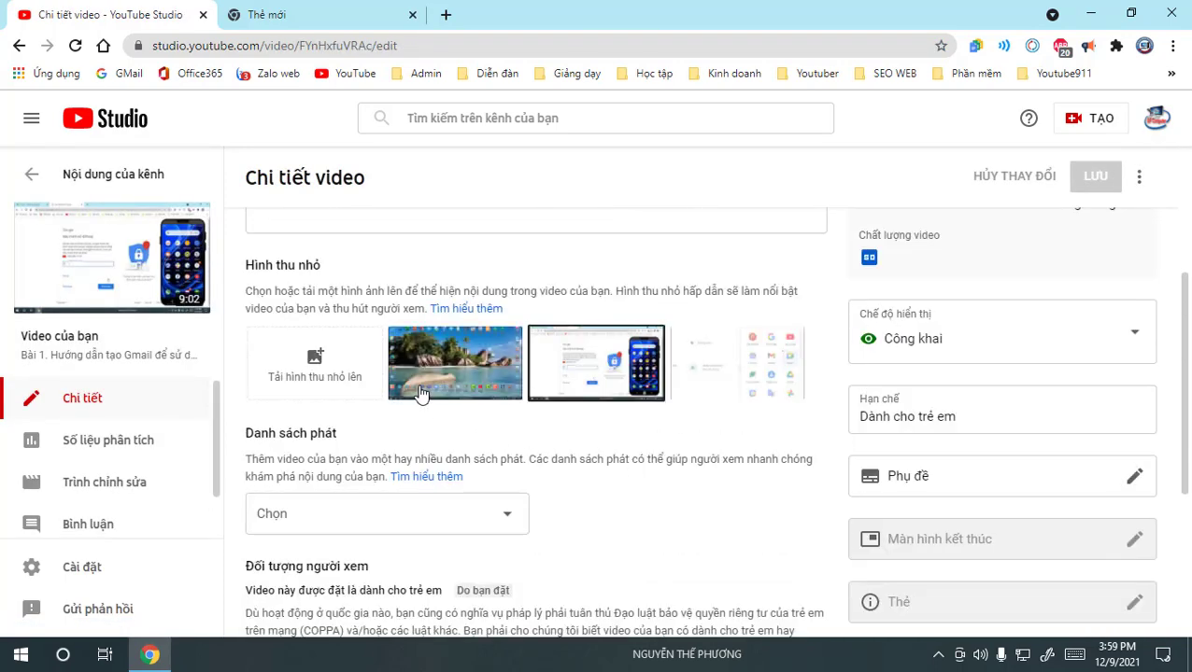
click(318, 358)
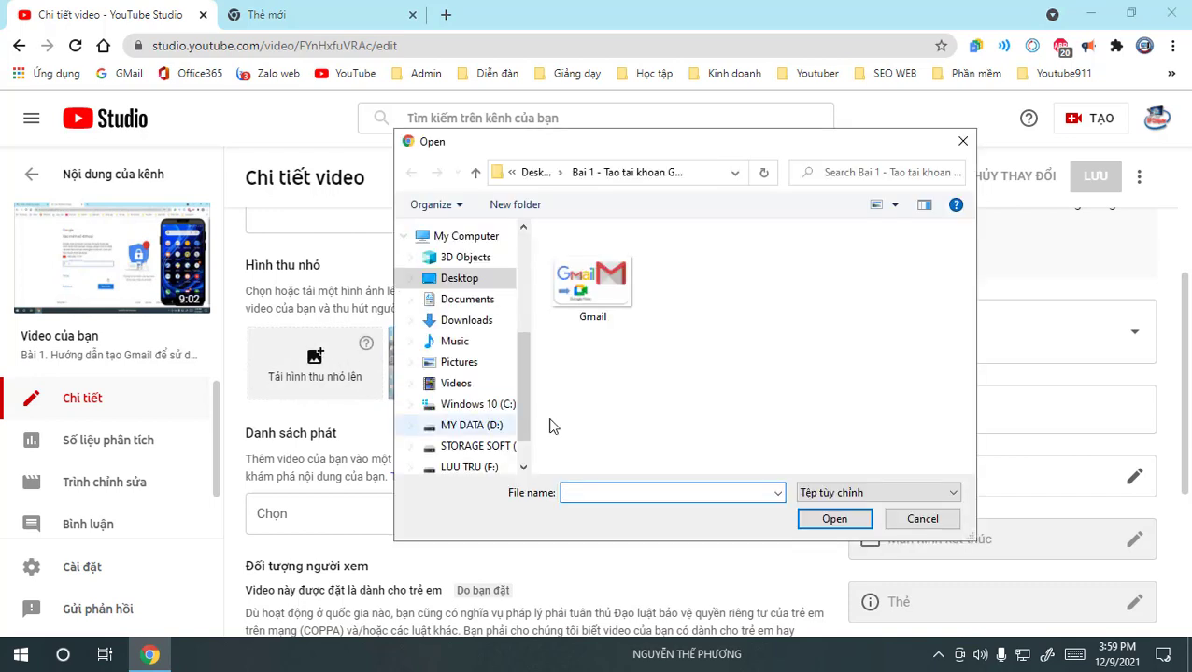
double_click(579, 297)
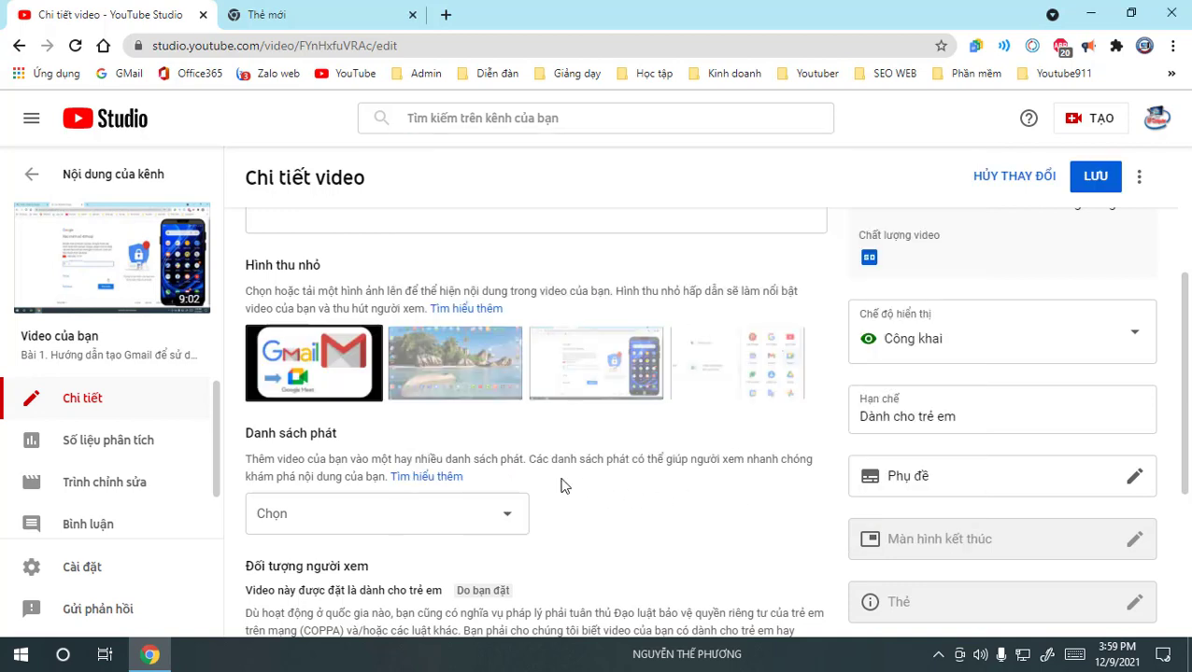
mouse_move(295, 357)
click(1085, 183)
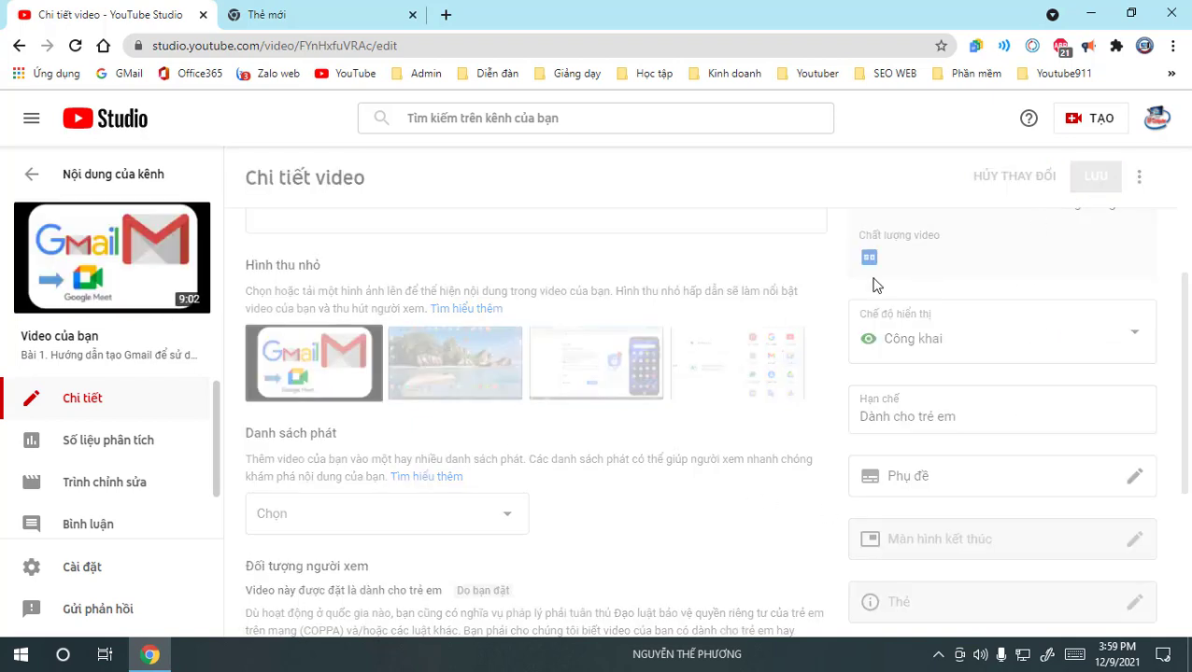